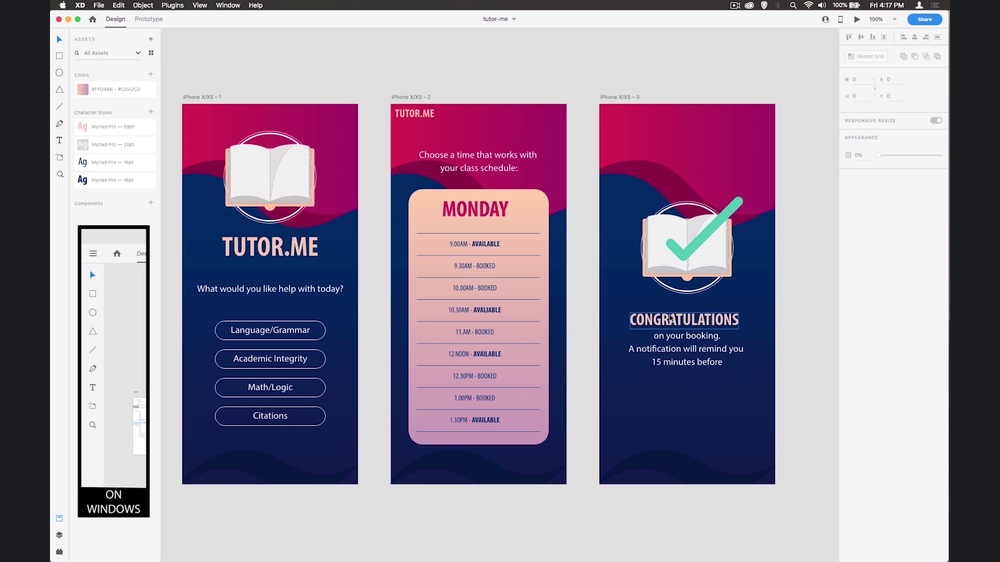
# Create a new document with a blank 375 × 812 iPhone X/XS artboard
pyautogui.press('super+shift+o')
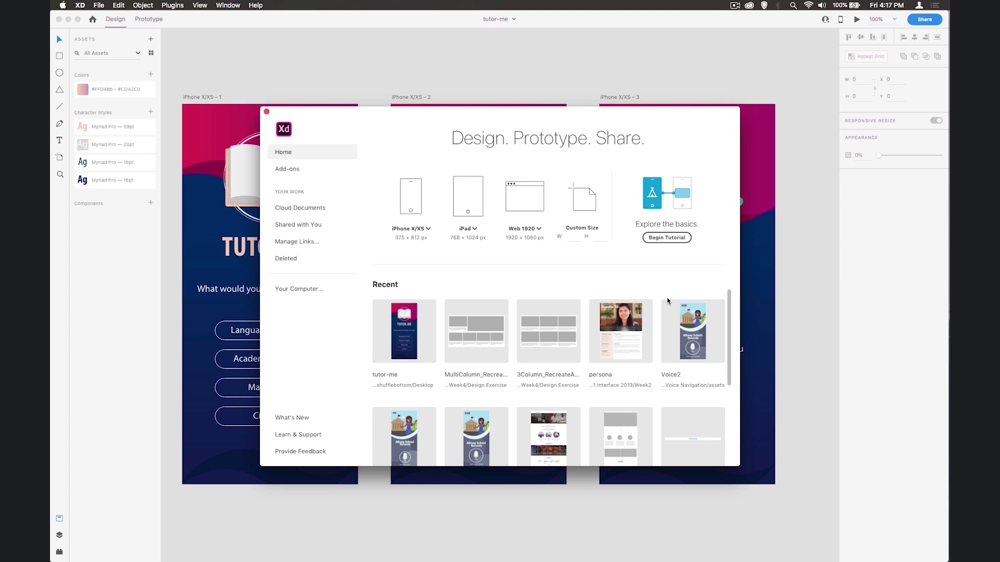
pyautogui.click(417, 207)
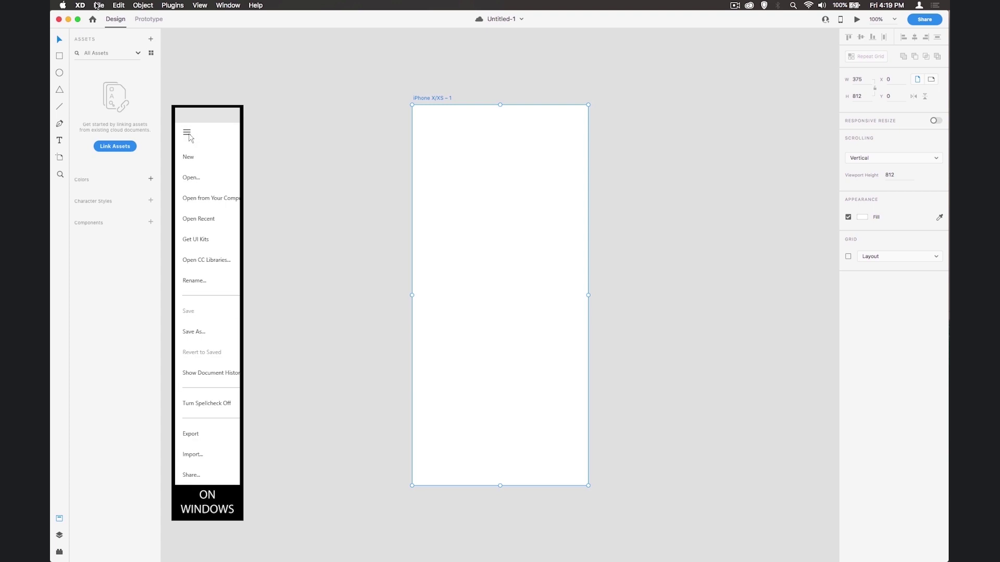
# Import background.ai onto the artboard
pyautogui.click(98, 6)
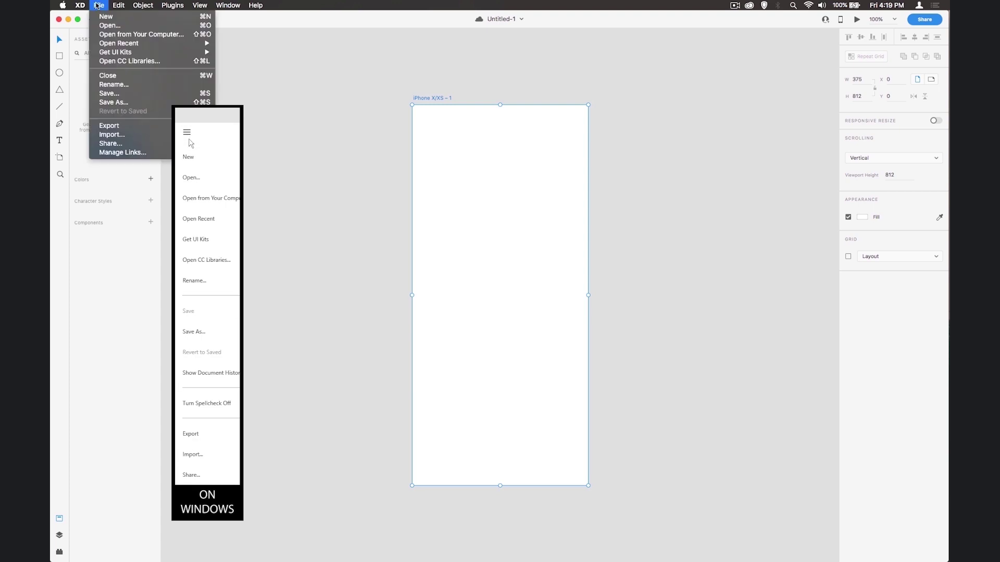
pyautogui.click(126, 136)
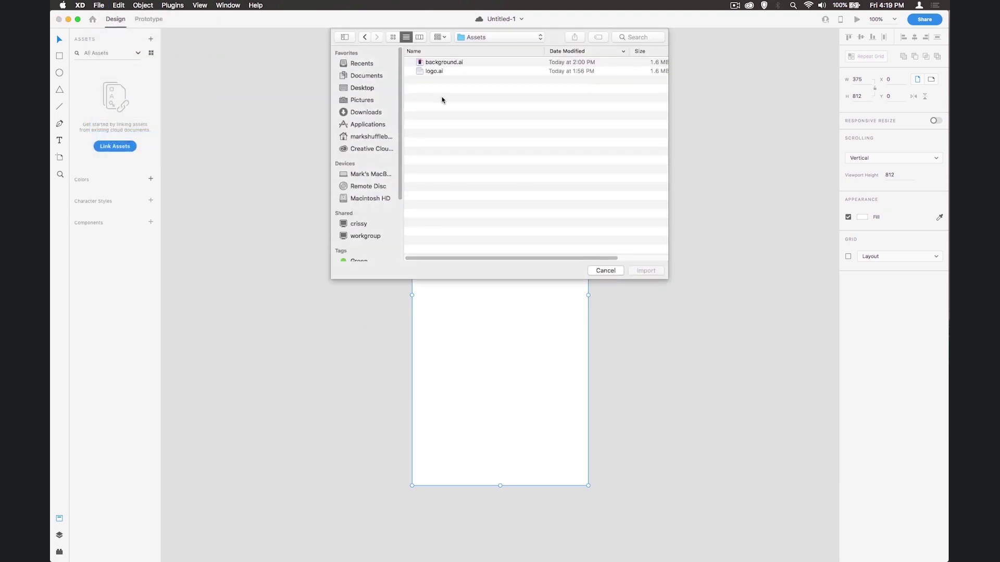
pyautogui.click(420, 63)
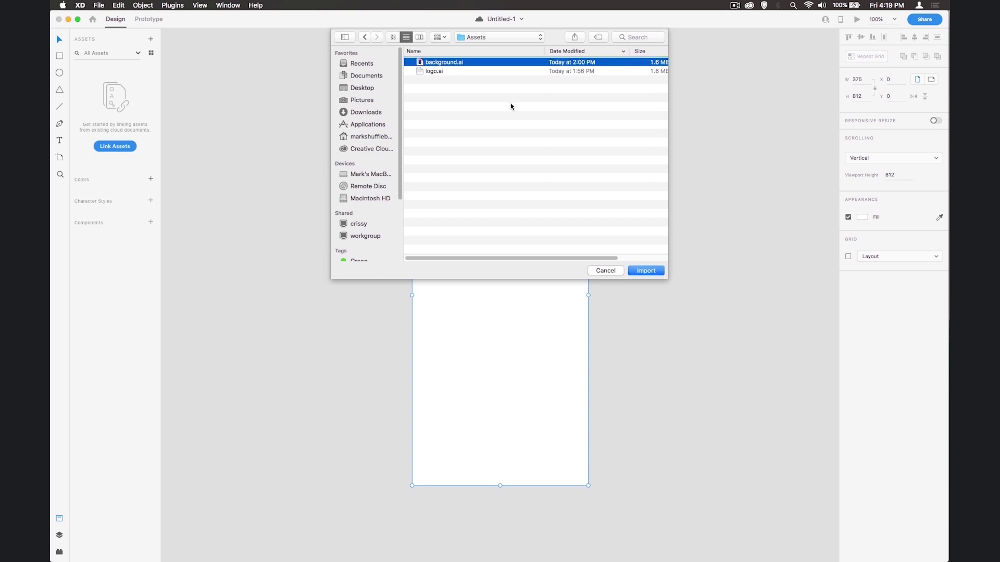
pyautogui.click(646, 271)
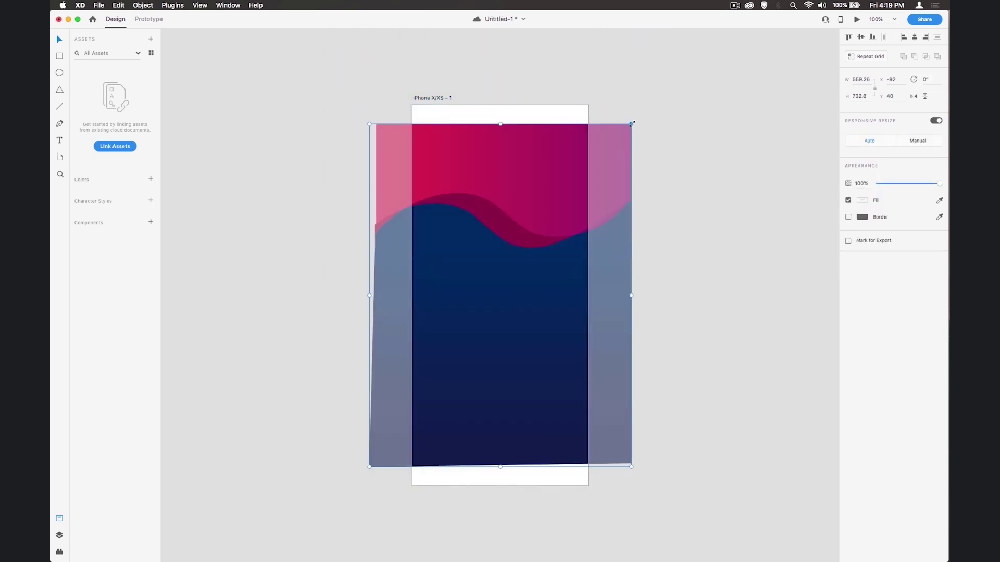
# Enlarge the wave background past the artboard edges and shift it left
pyautogui.moveTo(632, 124); pyautogui.dragTo(688, 86)
pyautogui.moveTo(561, 144); pyautogui.dragTo(543, 138)
pyautogui.click(677, 150)
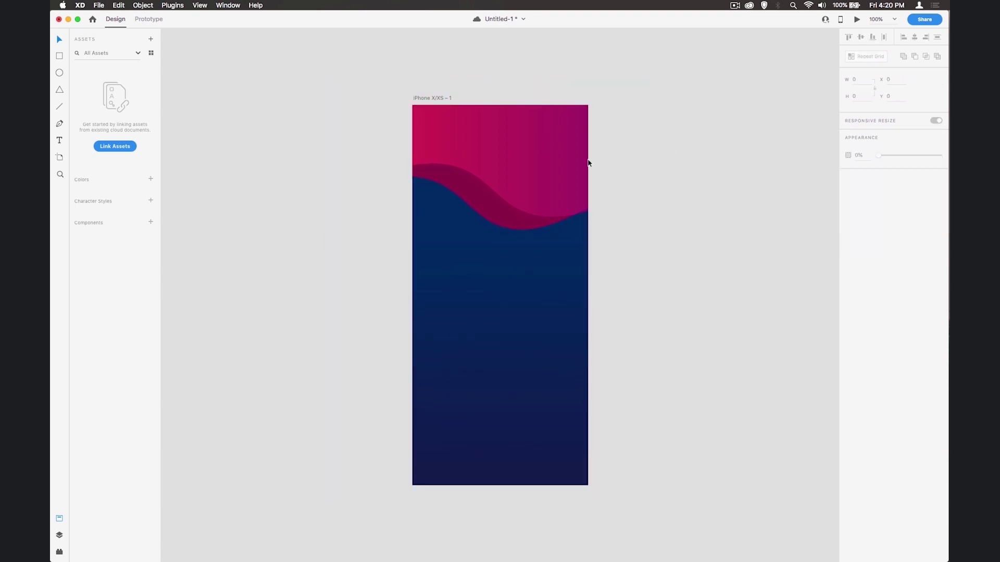
pyautogui.click(476, 183)
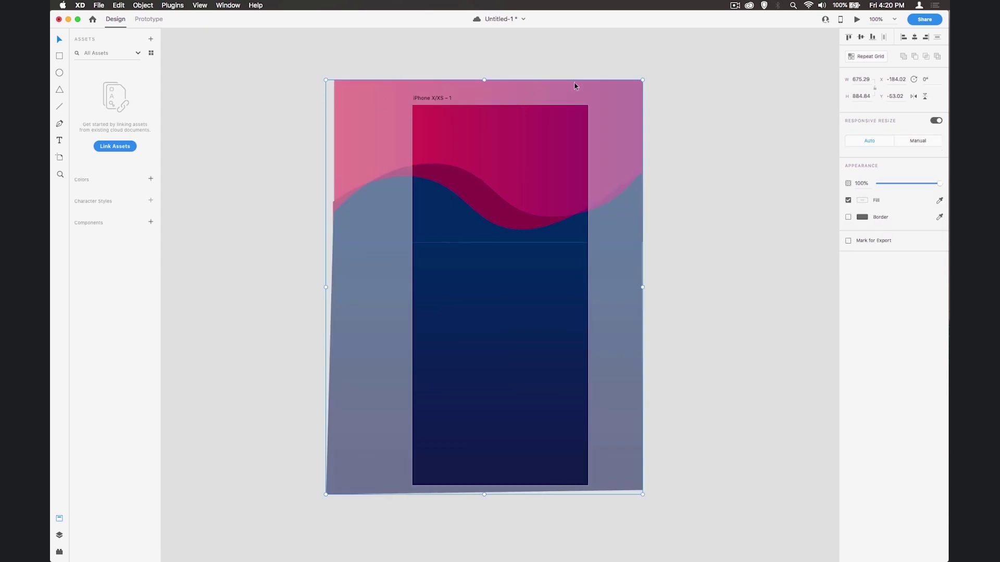
pyautogui.click(690, 166)
pyautogui.click(546, 173)
# Save, then import logo.ai and move the book icon up near the artboard top
pyautogui.press('cmd+s')
pyautogui.click(99, 5)
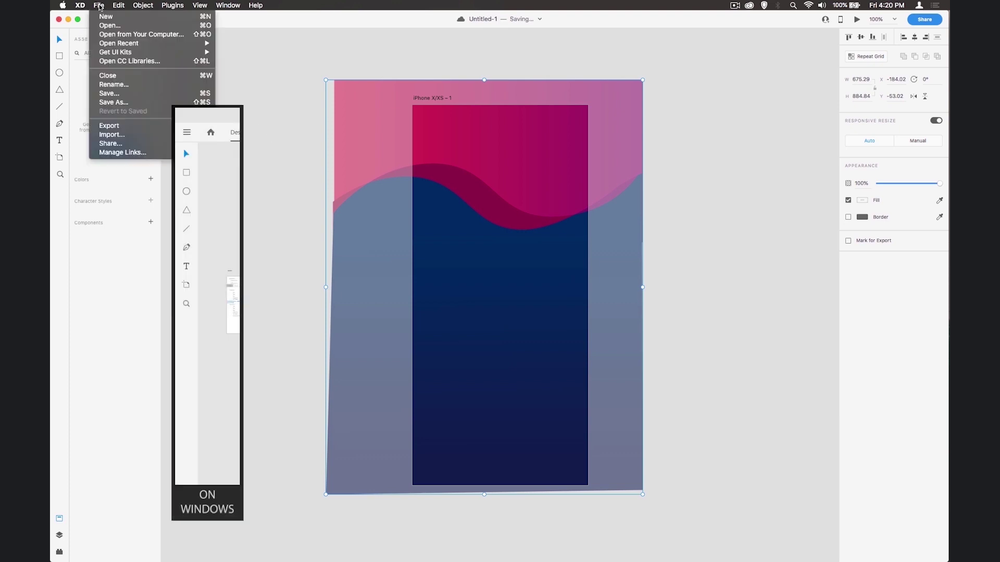
pyautogui.click(114, 140)
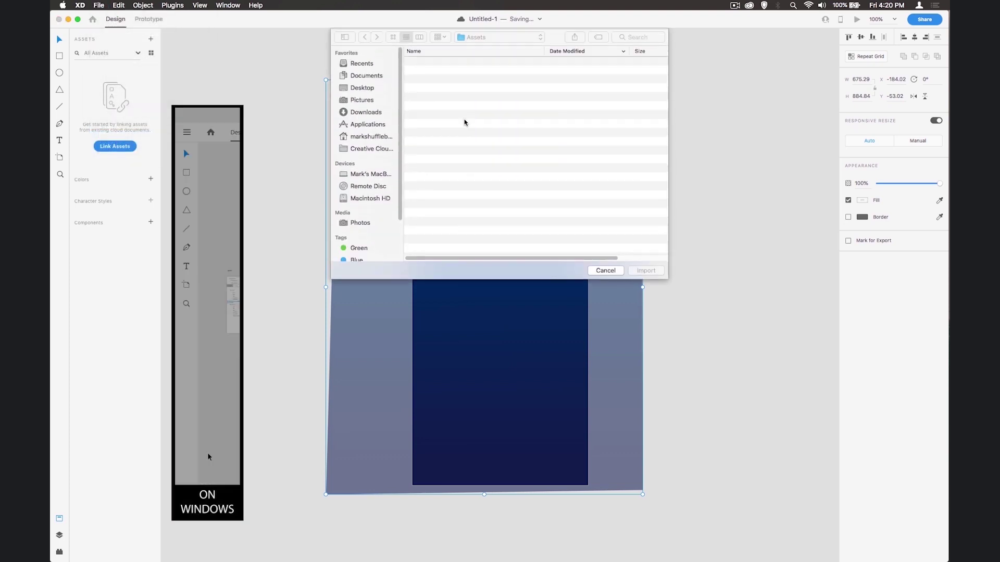
pyautogui.click(458, 71)
pyautogui.click(645, 271)
pyautogui.moveTo(504, 289); pyautogui.dragTo(504, 179)
# Add centre-aligned text 'TUTOR.ME' below the book icon
pyautogui.click(734, 203)
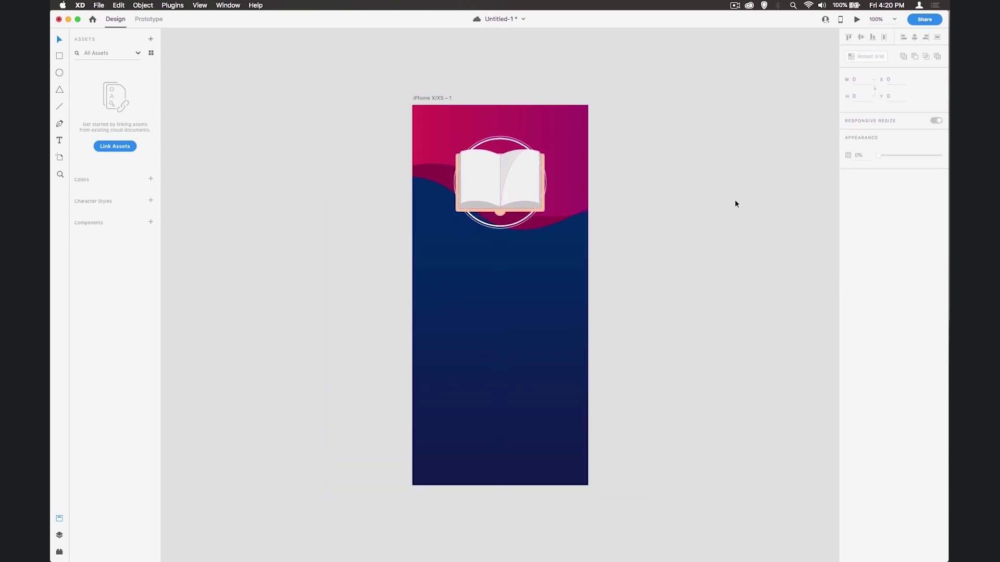
pyautogui.click(59, 142)
pyautogui.click(498, 260)
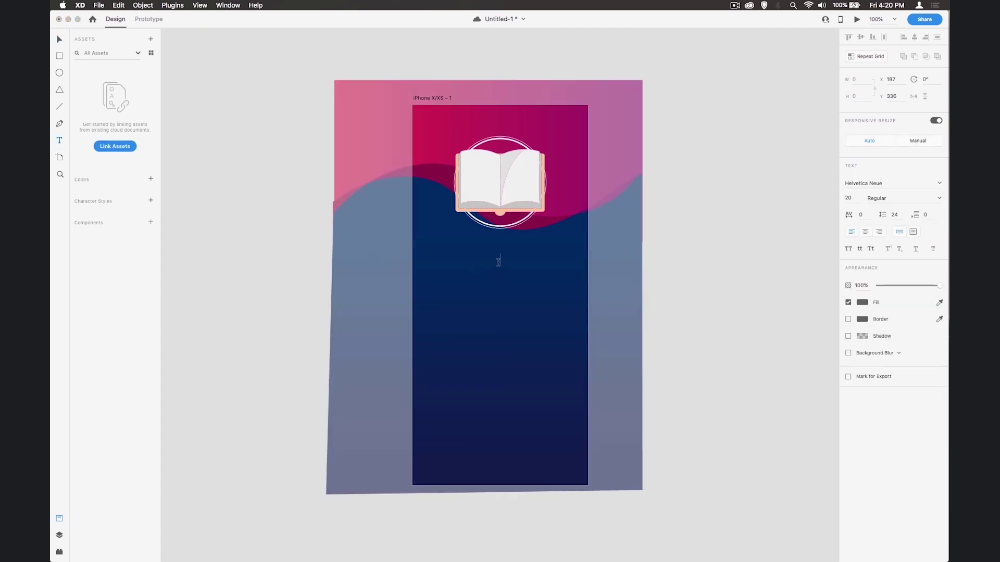
pyautogui.click(865, 232)
pyautogui.write('TUTOR.ME')
pyautogui.press('super+a')
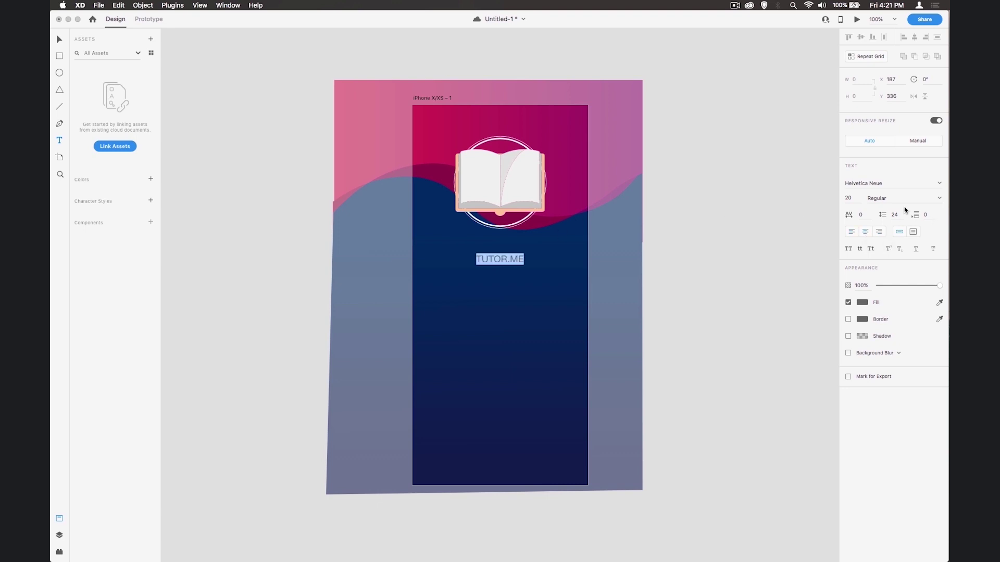
# Fill the title with the book's peach colour and set its size to 60
pyautogui.click(939, 304)
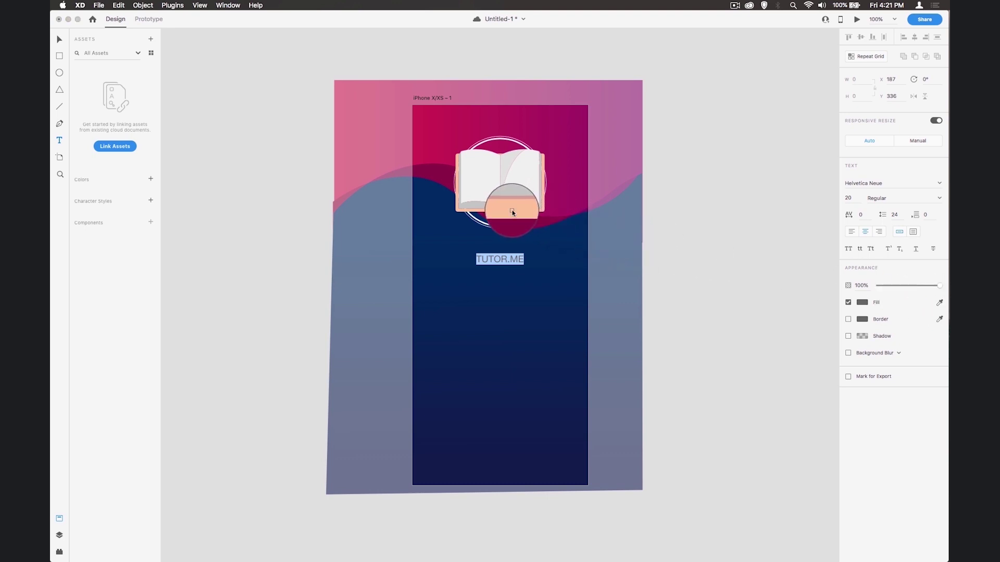
pyautogui.click(513, 210)
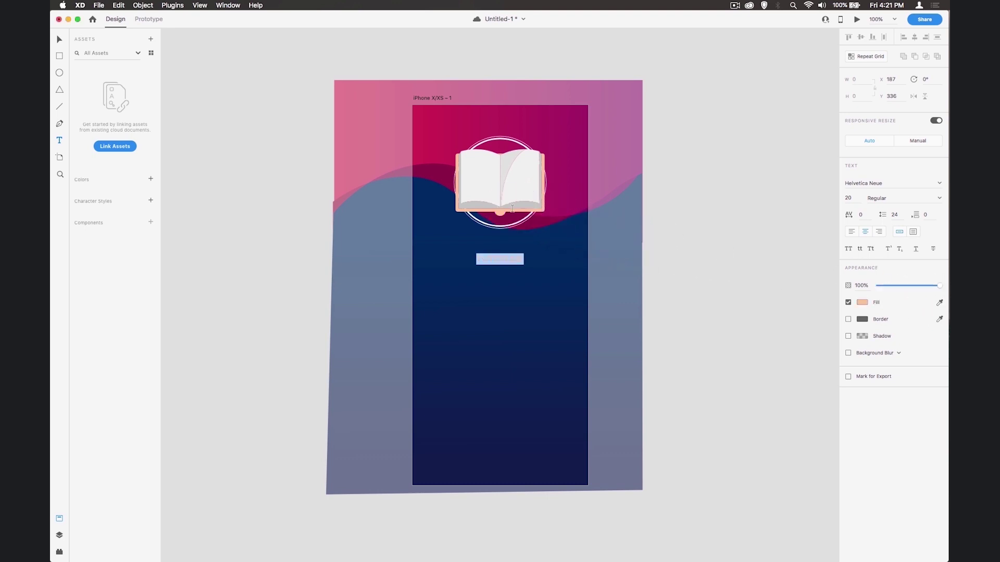
pyautogui.click(852, 197)
pyautogui.write('6')
pyautogui.press('Return')
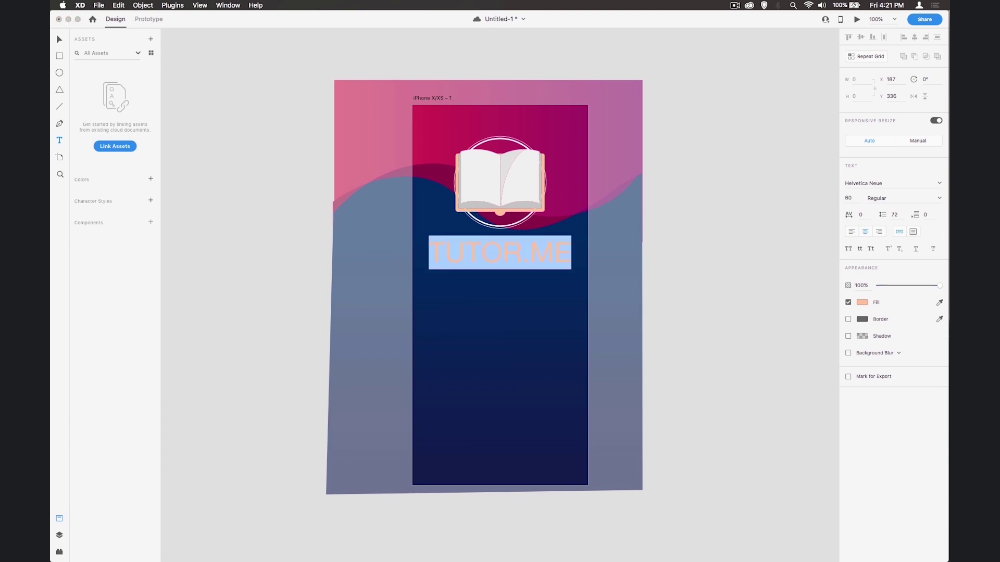
# Set the title font to Myriad Pro Bold Condensed
pyautogui.click(940, 185)
pyautogui.click(897, 182)
pyautogui.write('Myriad Arabic')
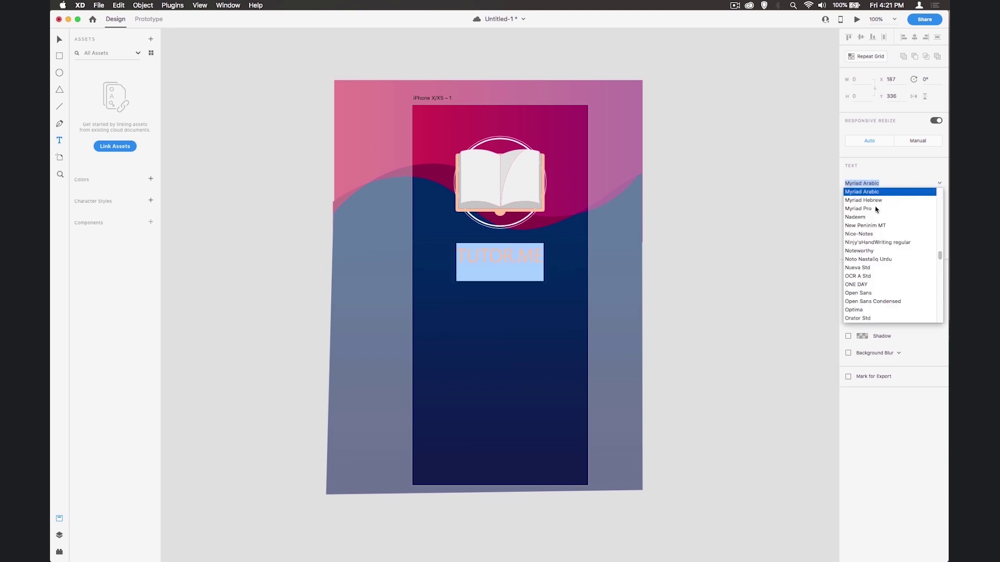
pyautogui.click(866, 209)
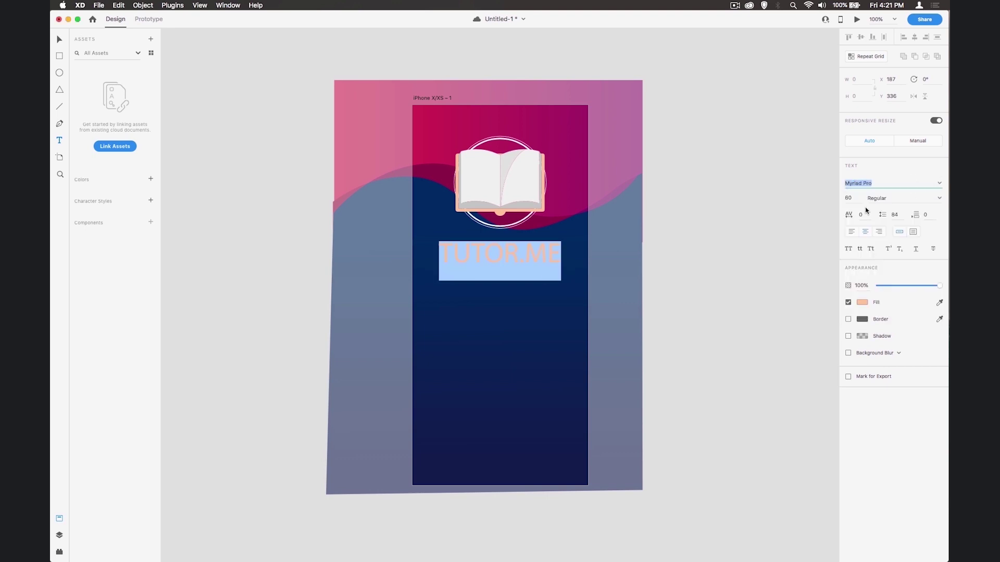
pyautogui.click(939, 200)
pyautogui.click(889, 274)
pyautogui.press('Escape')
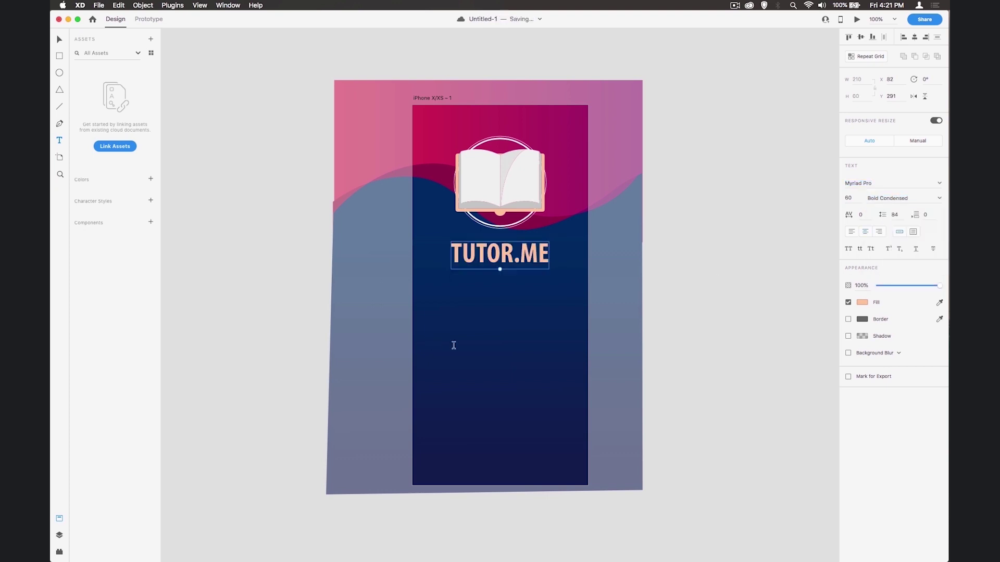
# Start a 20 pt text line 'What would' below the title
pyautogui.click(496, 308)
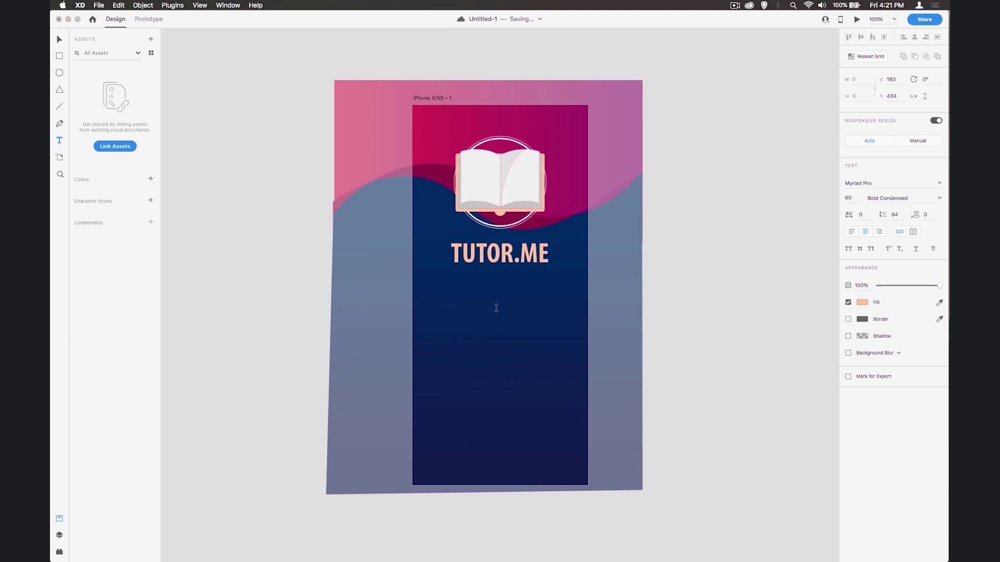
pyautogui.write('What')
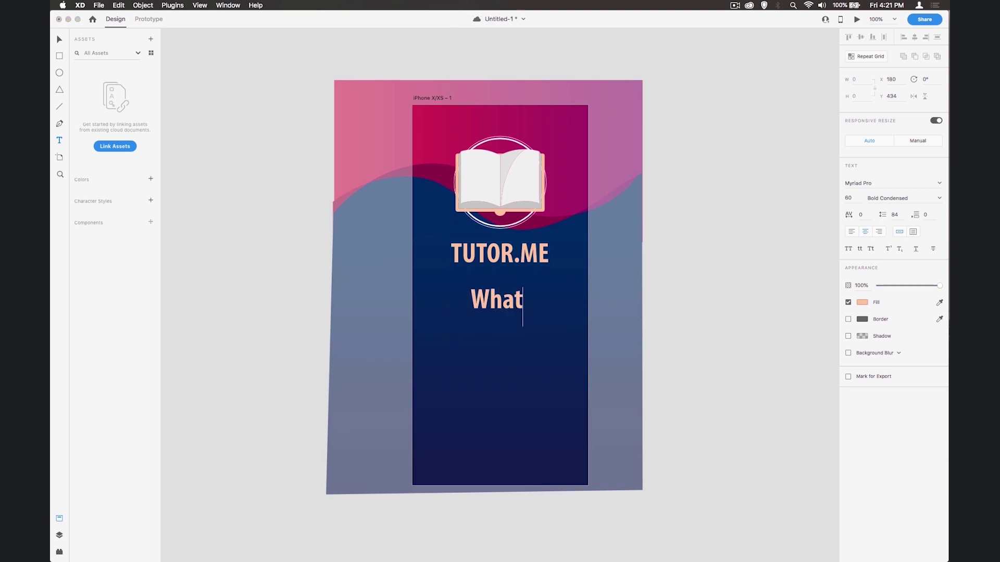
pyautogui.write(' would')
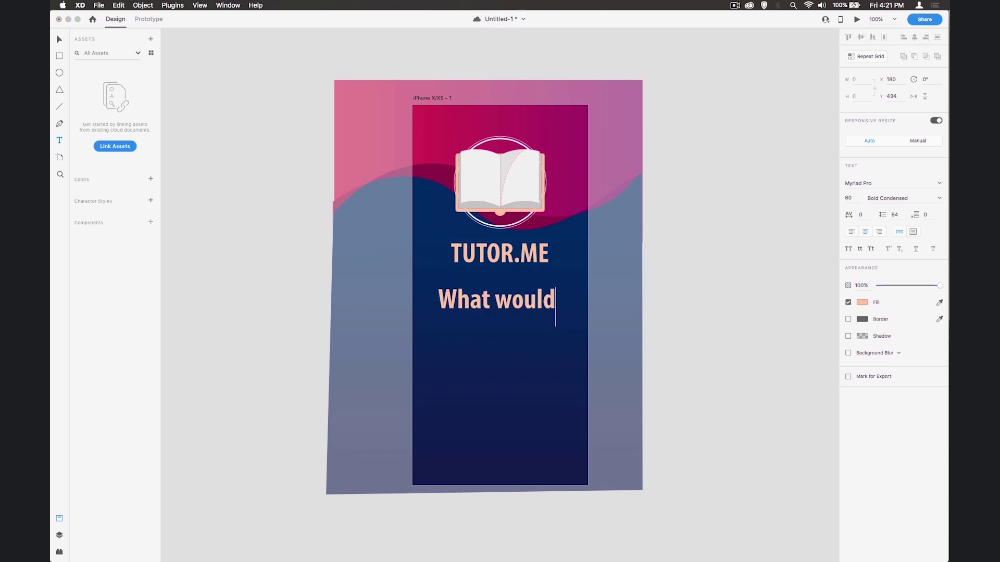
pyautogui.press('super+a')
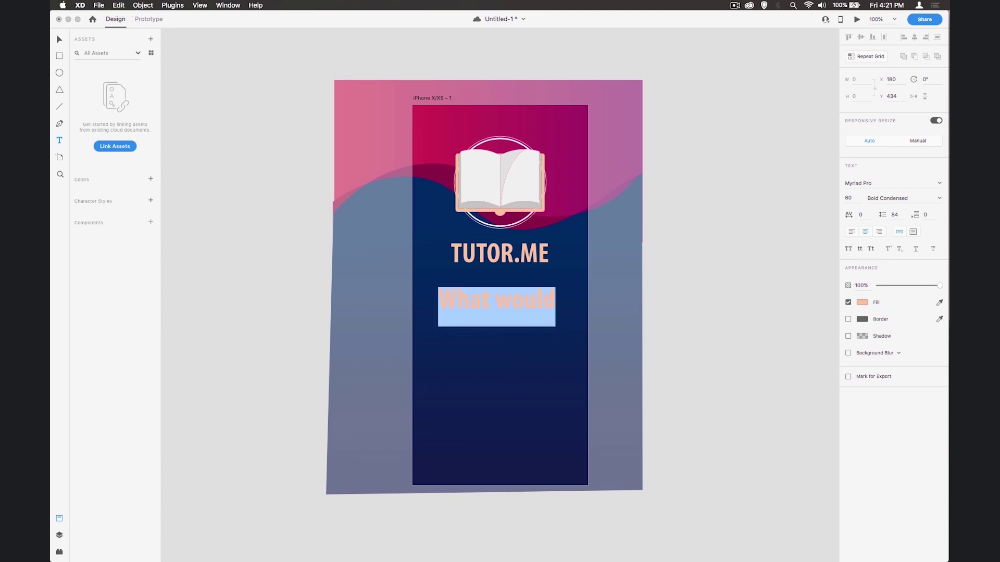
pyautogui.click(852, 197)
pyautogui.write('2')
pyautogui.press('Return')
# Make the new text white in the Regular style
pyautogui.click(862, 303)
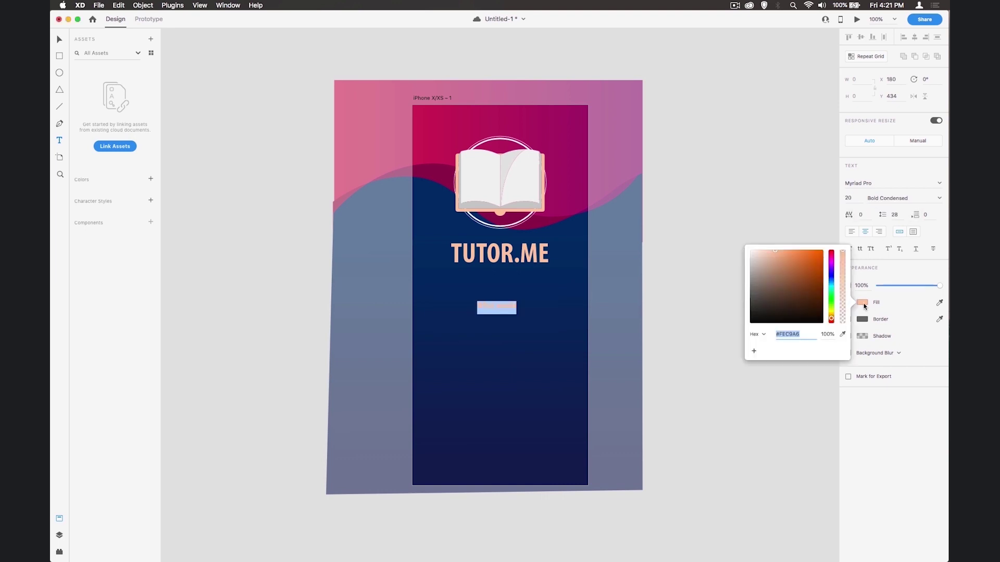
pyautogui.moveTo(761, 255); pyautogui.dragTo(747, 249)
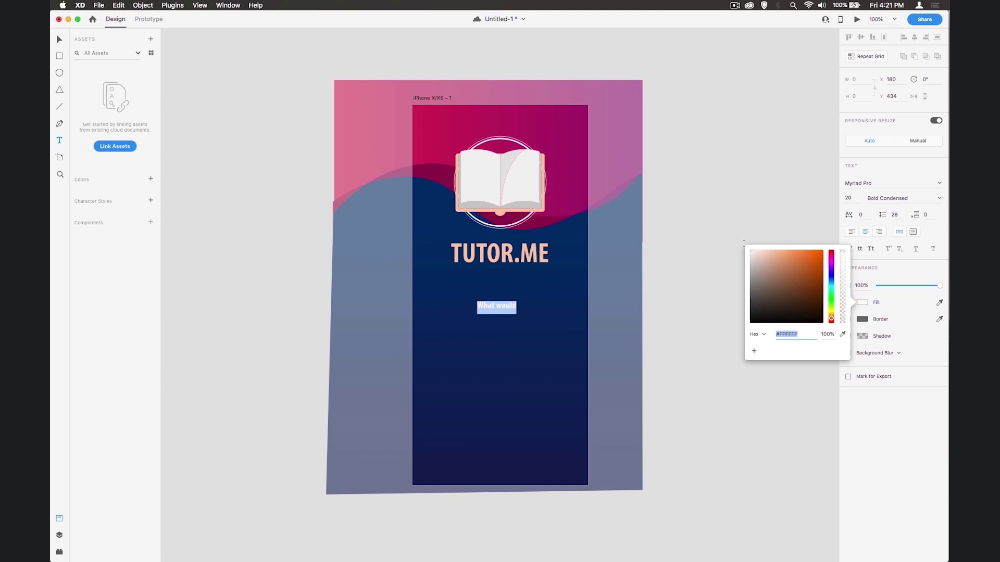
pyautogui.click(899, 268)
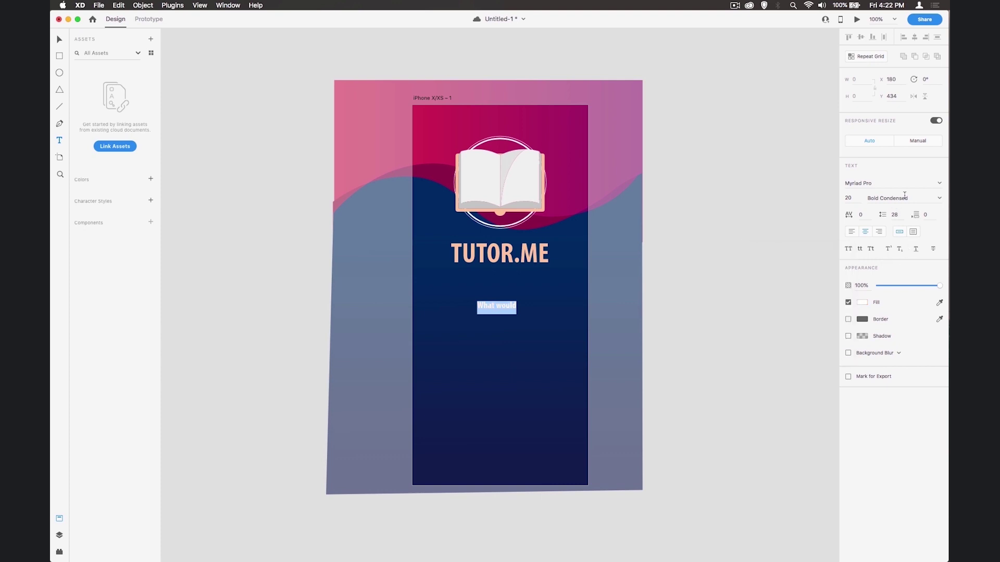
pyautogui.click(940, 201)
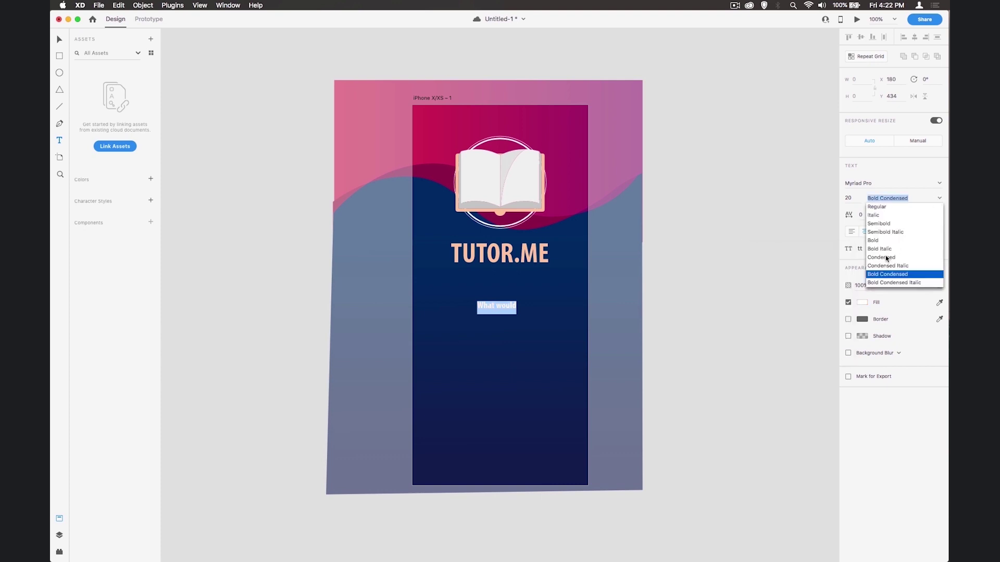
pyautogui.click(883, 209)
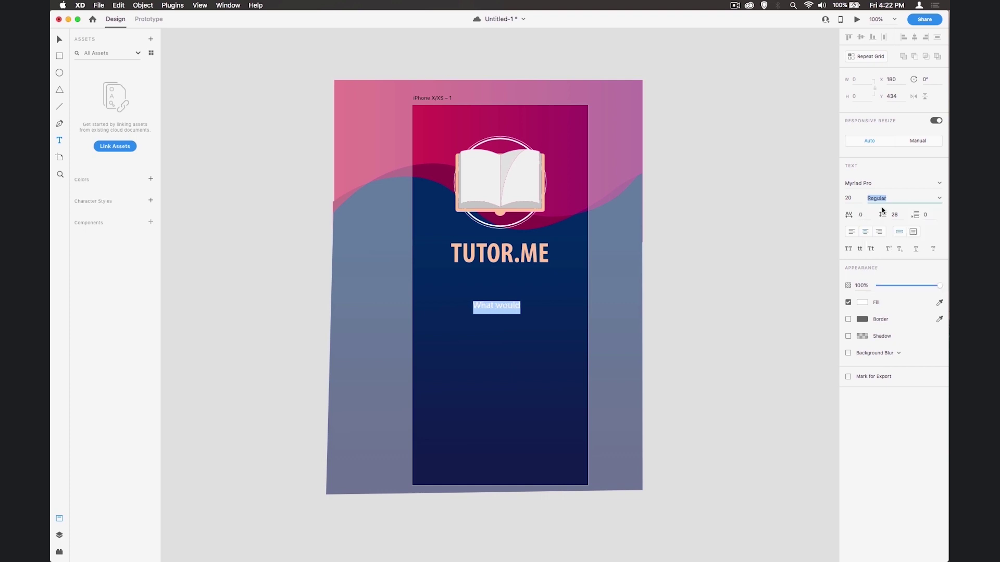
# Complete the line to read 'What would you like help with today?'
pyautogui.click(522, 306)
pyautogui.write('would y')
pyautogui.write('ou like')
pyautogui.press('super+z')
pyautogui.press('super+shift+z')
pyautogui.write('help with today?')
pyautogui.press('Escape')
# Centre the question text on the screen, save, and duplicate it
pyautogui.moveTo(479, 308); pyautogui.dragTo(483, 298)
pyautogui.click(698, 248)
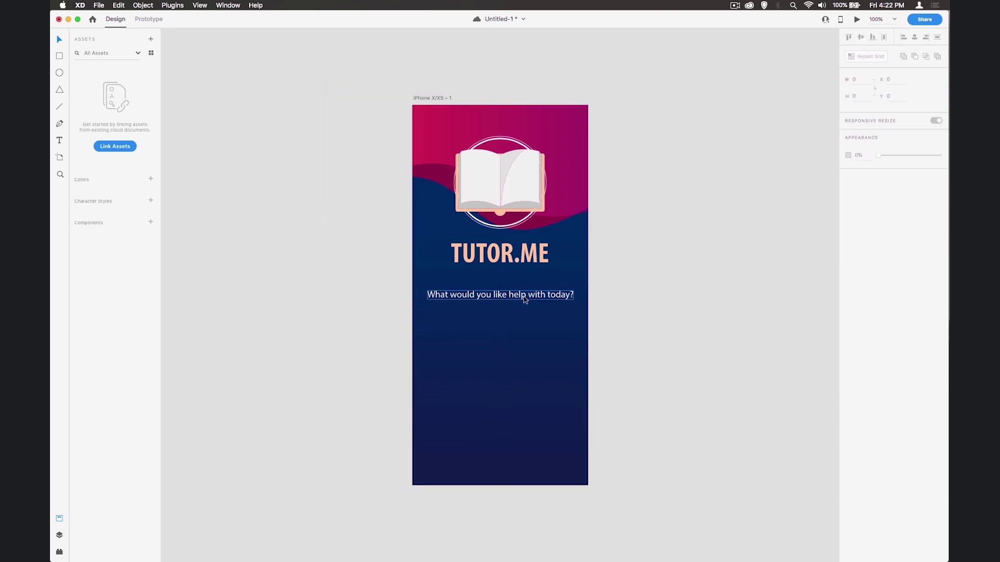
pyautogui.click(524, 297)
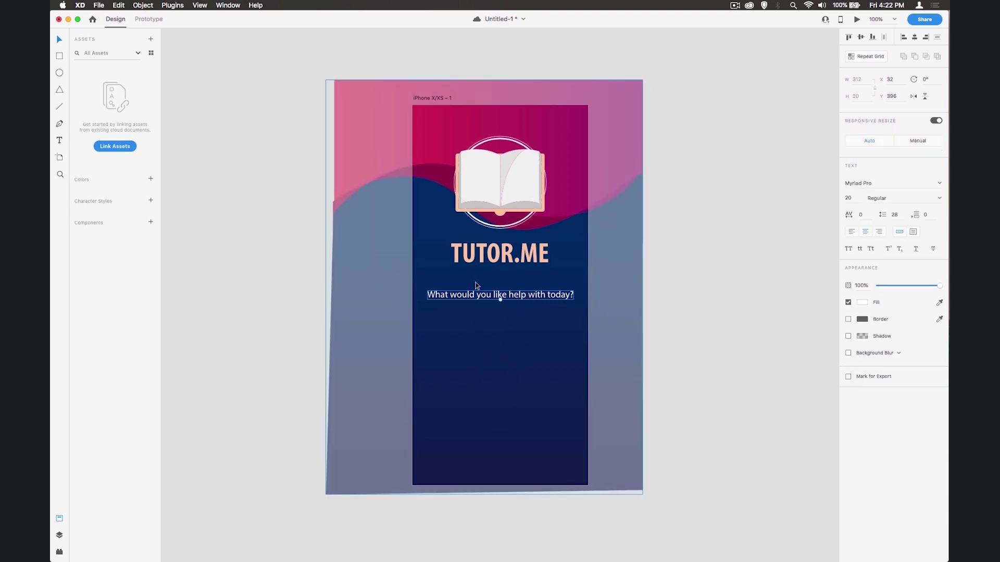
pyautogui.press('super+s')
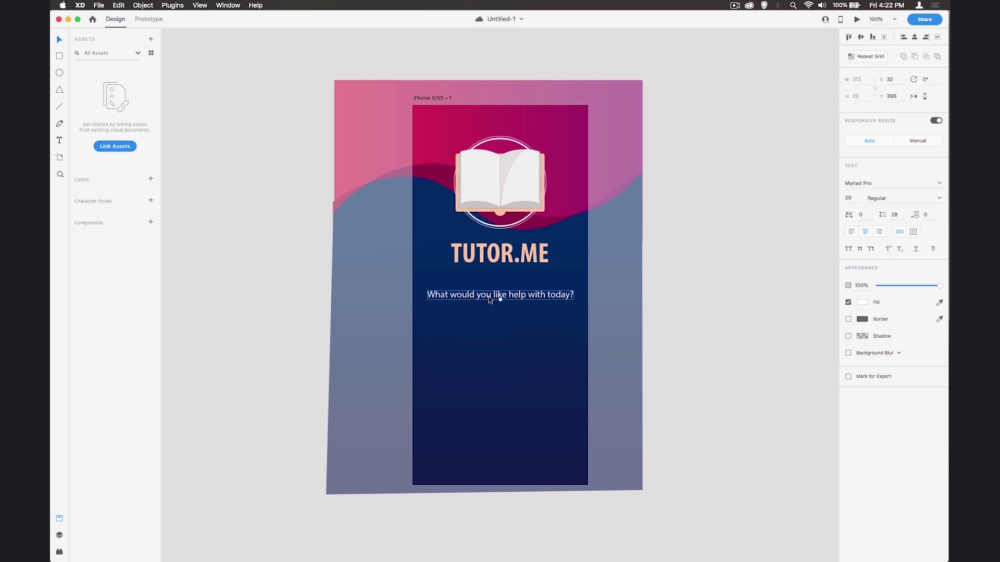
pyautogui.moveTo(489, 300); pyautogui.dragTo(488, 299)
pyautogui.press('super+d')
# Move the copy about 80 px lower and relabel it 'Language/ Grammar'
pyautogui.moveTo(490, 298); pyautogui.dragTo(489, 341)
pyautogui.doubleClick(489, 340)
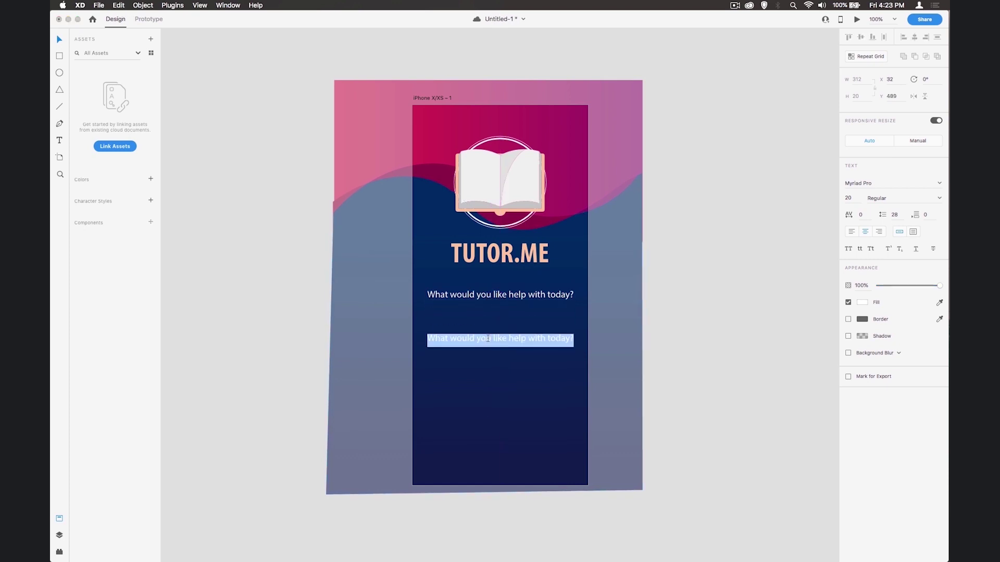
pyautogui.press('BackSpace')
pyautogui.write('Language/ Grammar')
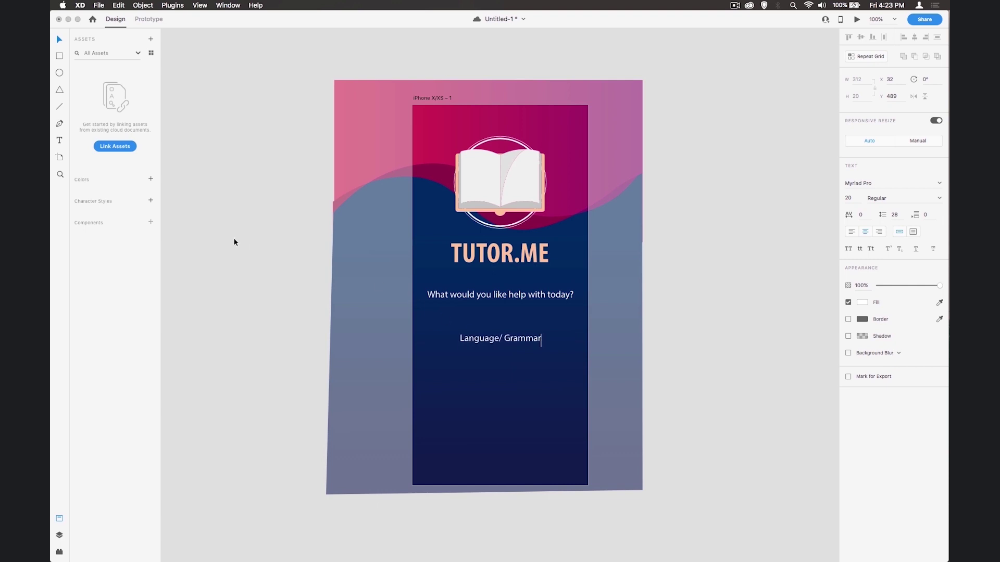
pyautogui.press('Escape')
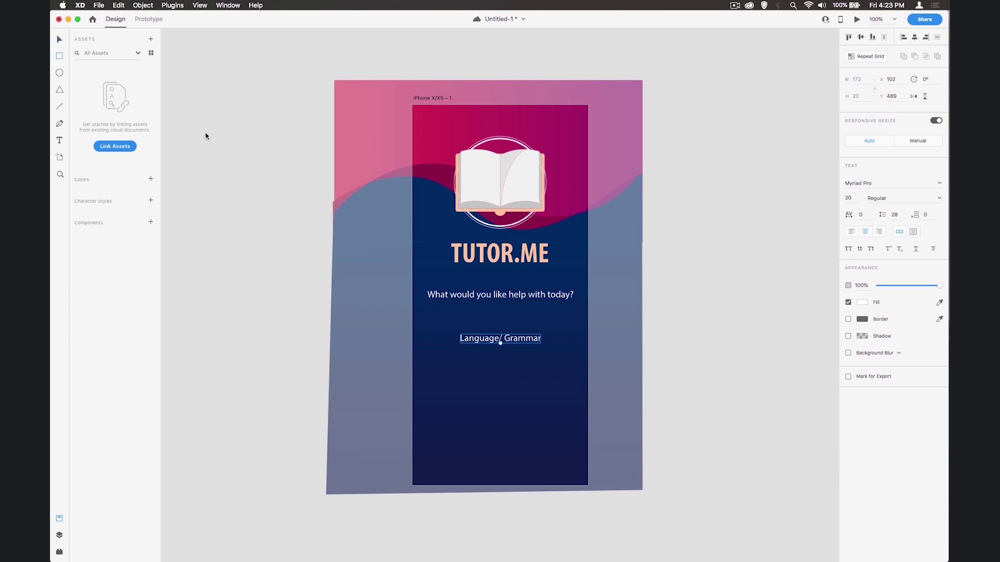
# Frame the label with an unfilled rectangle that has a white border
pyautogui.moveTo(441, 327); pyautogui.dragTo(486, 352)
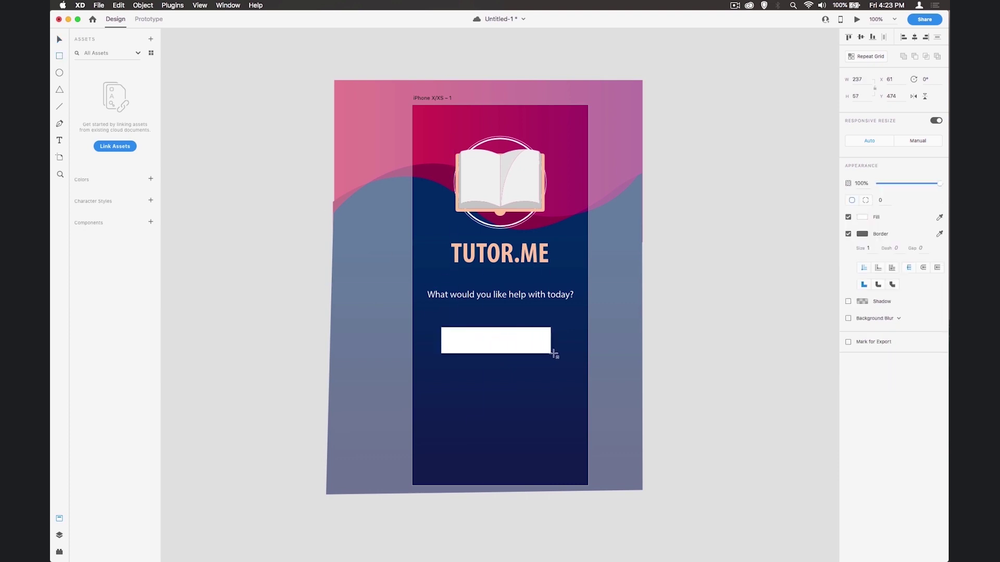
pyautogui.moveTo(554, 354); pyautogui.dragTo(559, 351)
pyautogui.click(848, 216)
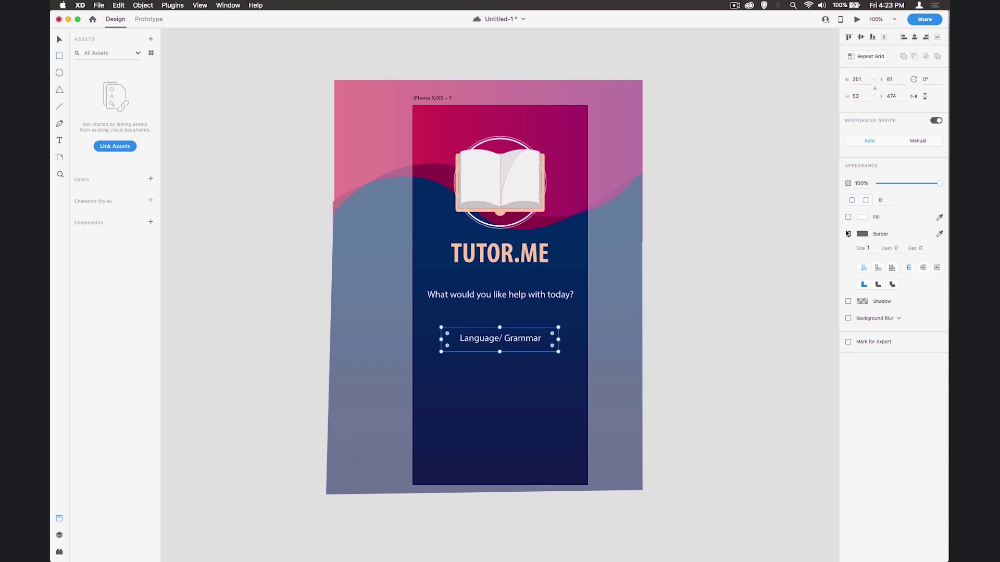
pyautogui.click(860, 232)
pyautogui.moveTo(757, 188); pyautogui.dragTo(743, 180)
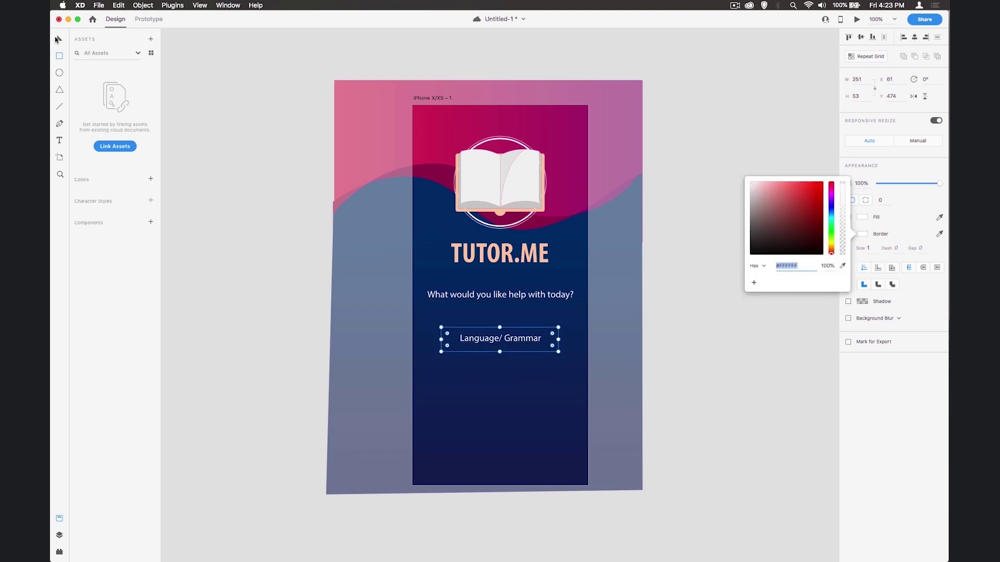
pyautogui.click(57, 40)
# Shorten the box to 47 high, round its corners, centre it, and save
pyautogui.moveTo(500, 351); pyautogui.dragTo(499, 327)
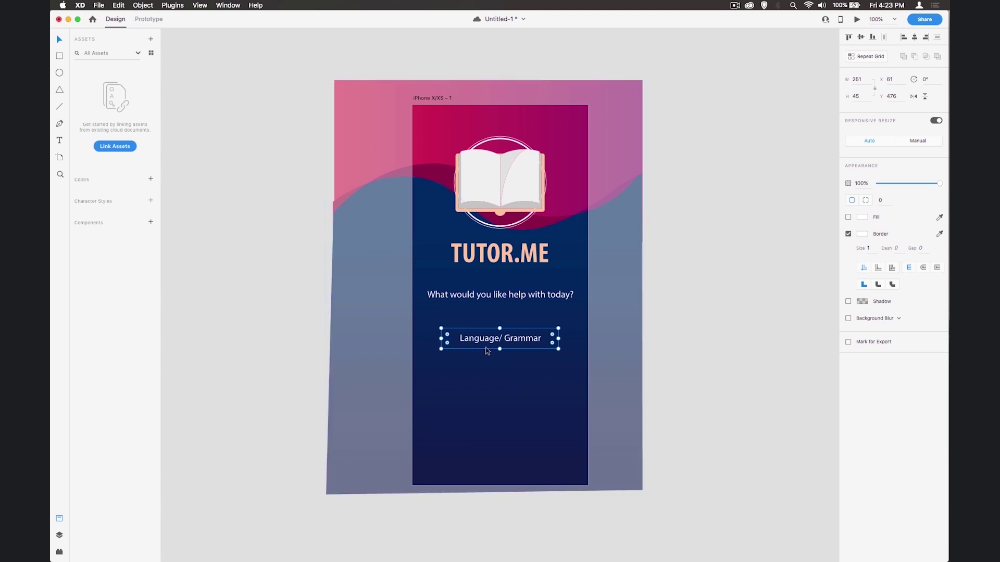
pyautogui.moveTo(447, 338); pyautogui.dragTo(454, 341)
pyautogui.moveTo(521, 331); pyautogui.dragTo(521, 331)
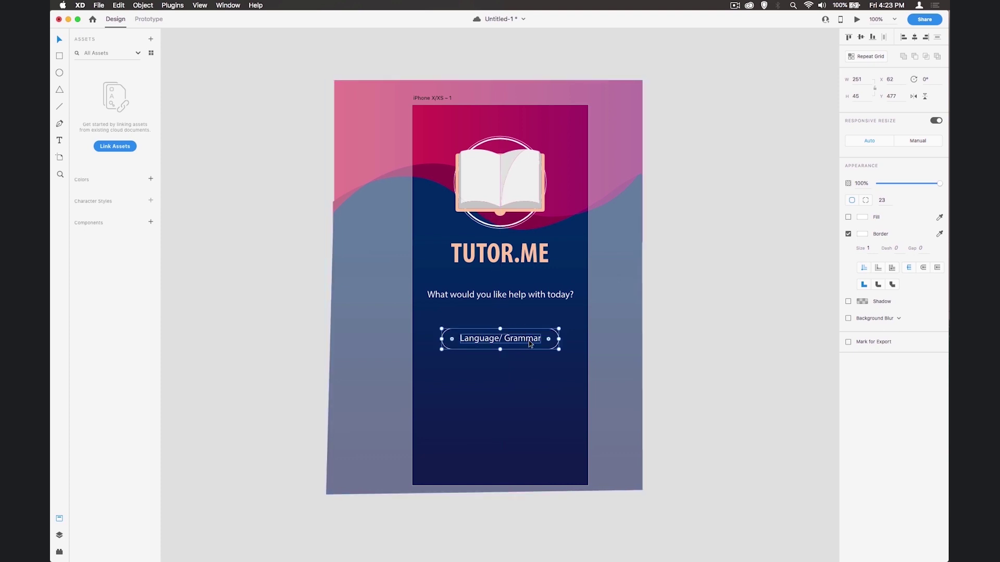
pyautogui.press('super+s')
pyautogui.keyDown('shift'); pyautogui.click(527, 341); pyautogui.keyUp('shift')
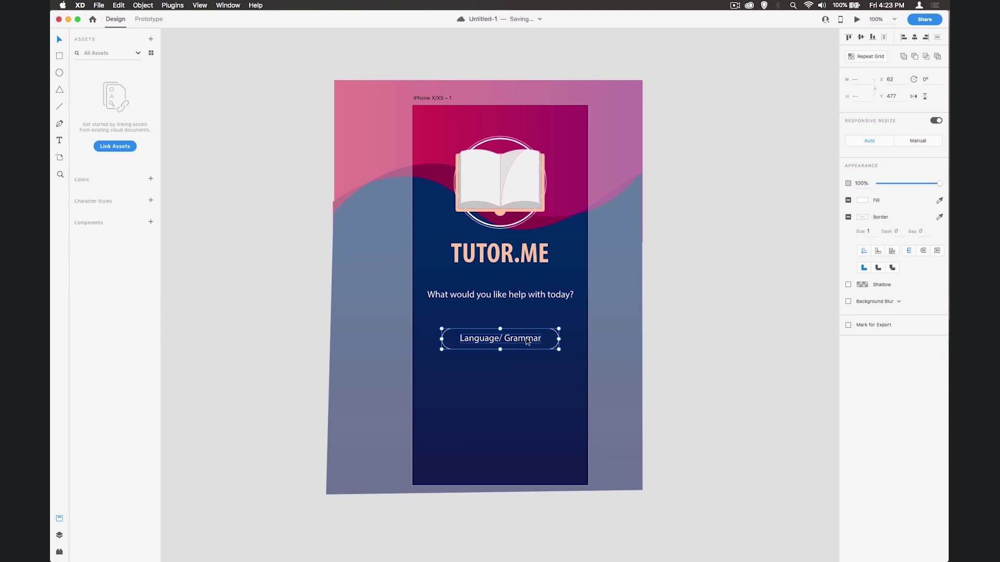
# Repeat the button into a four-row grid and relabel the second 'Academic Integrity'
pyautogui.click(865, 55)
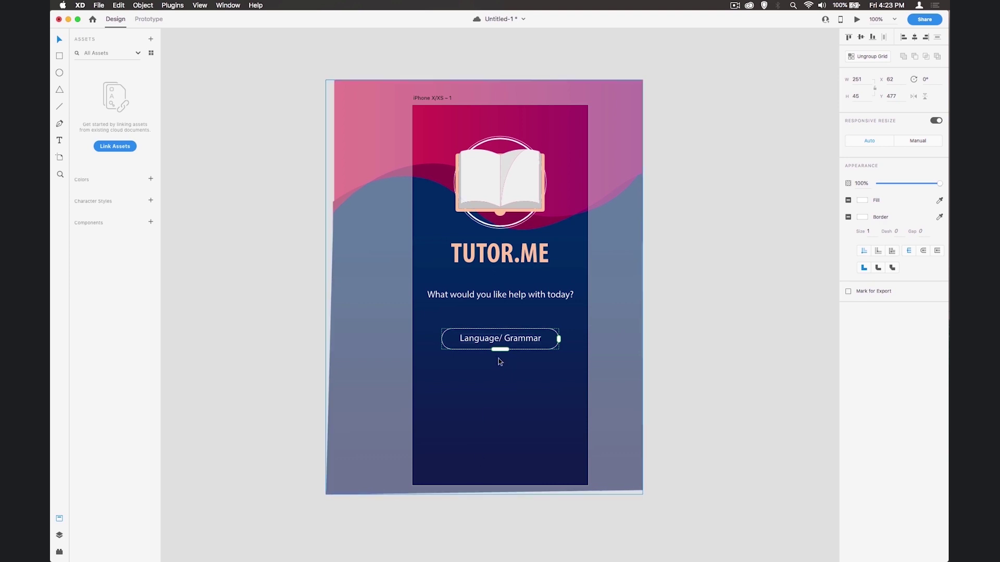
pyautogui.moveTo(501, 349); pyautogui.dragTo(500, 447)
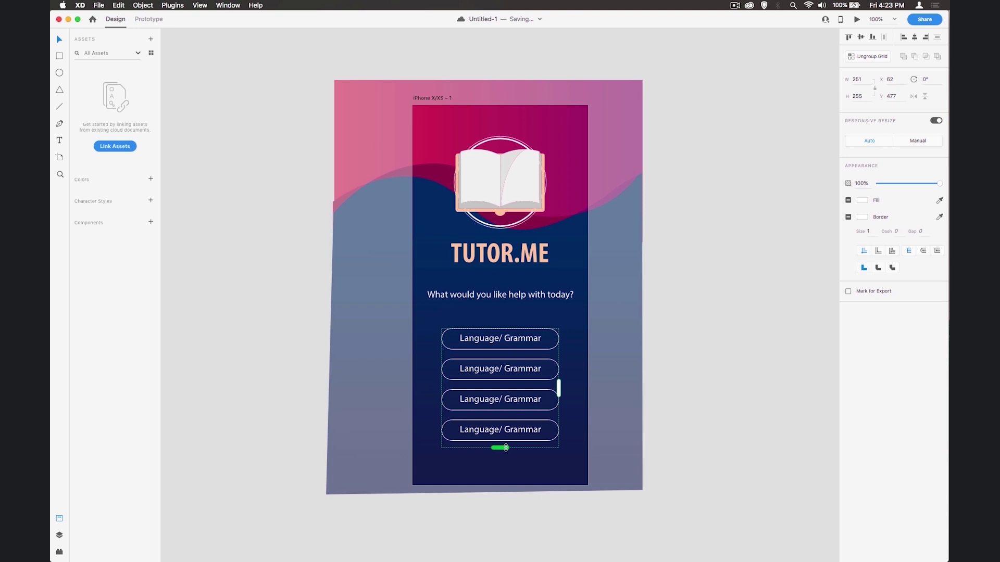
pyautogui.doubleClick(502, 372)
pyautogui.doubleClick(501, 370)
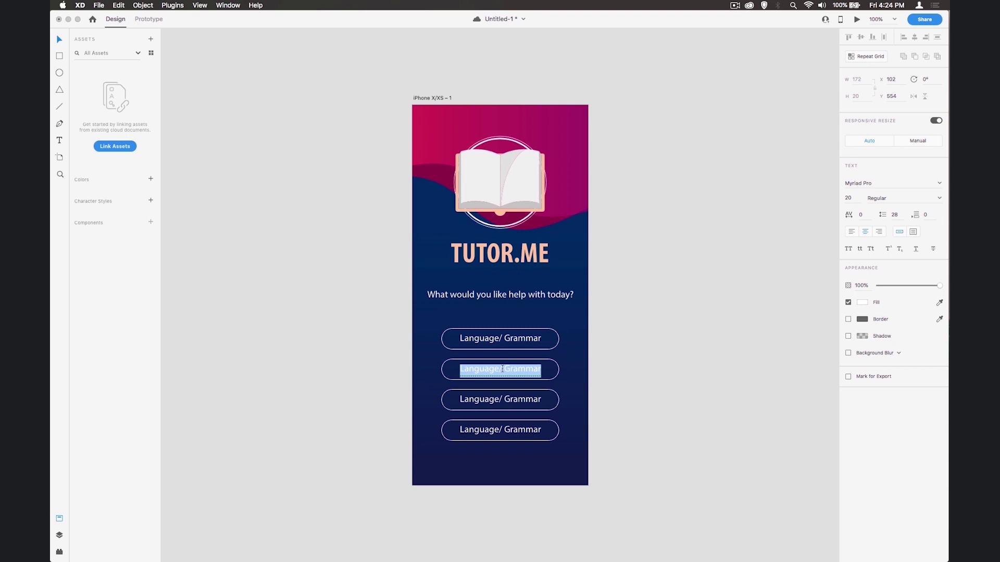
pyautogui.write('Academic Integrity')
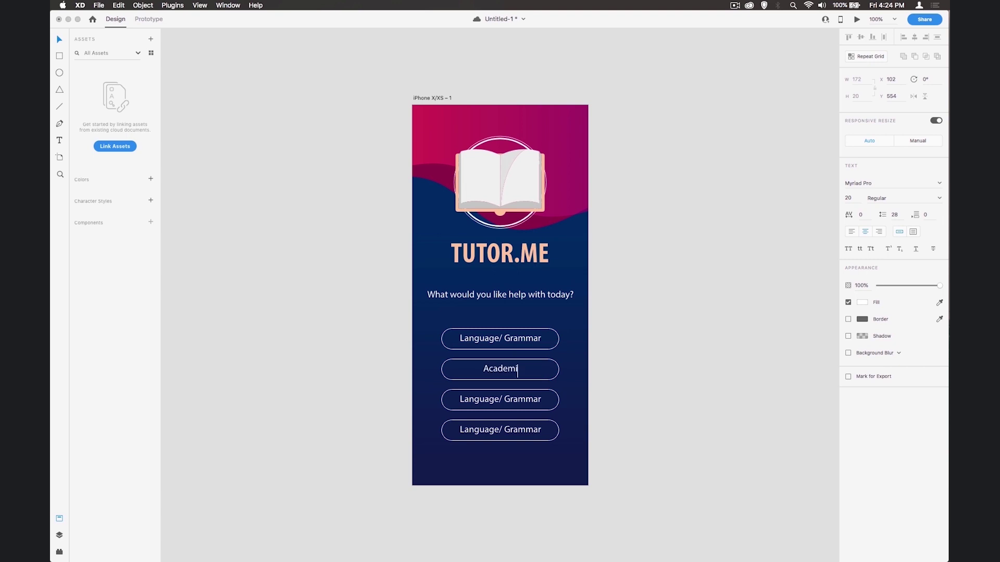
# Relabel the third and fourth buttons 'Math/ Logic' and 'Citations', then save
pyautogui.doubleClick(491, 401)
pyautogui.write('Math/ Logic')
pyautogui.doubleClick(494, 431)
pyautogui.write('Citations')
pyautogui.click(348, 321)
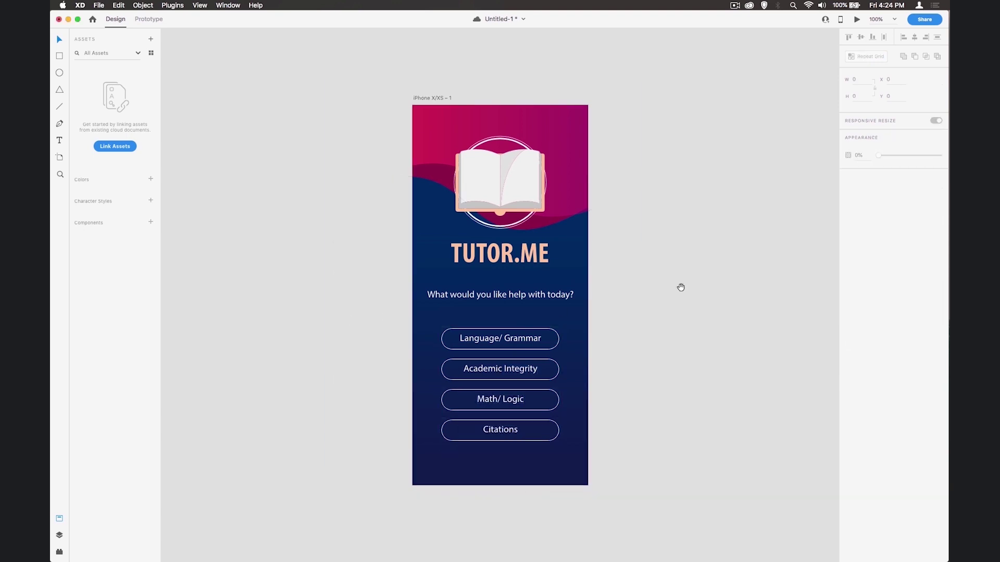
pyautogui.hscroll(3, 681, 285)
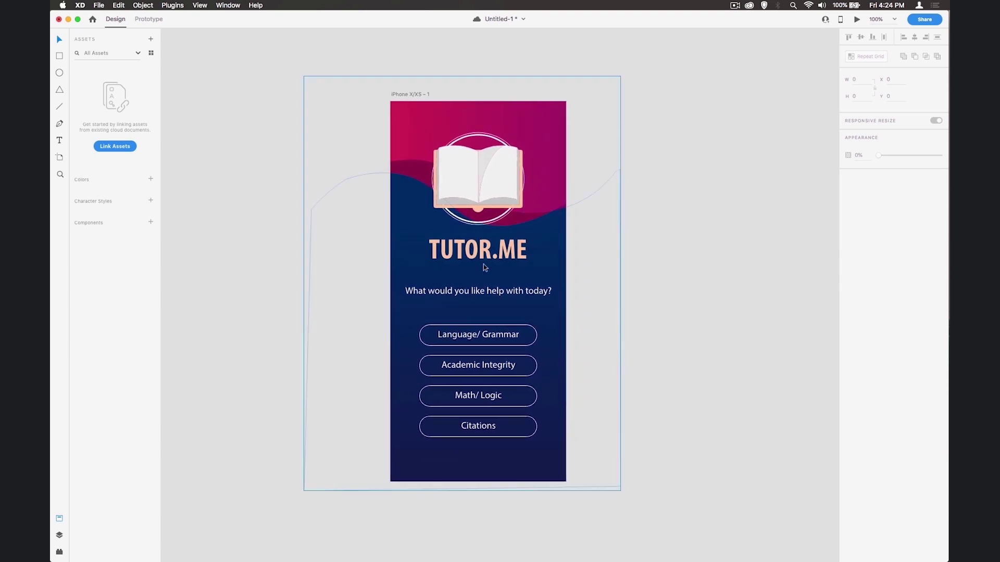
pyautogui.press('super+s')
# Duplicate the magenta wave, move it to the screen bottom, and tilt it about -13°
pyautogui.click(419, 171)
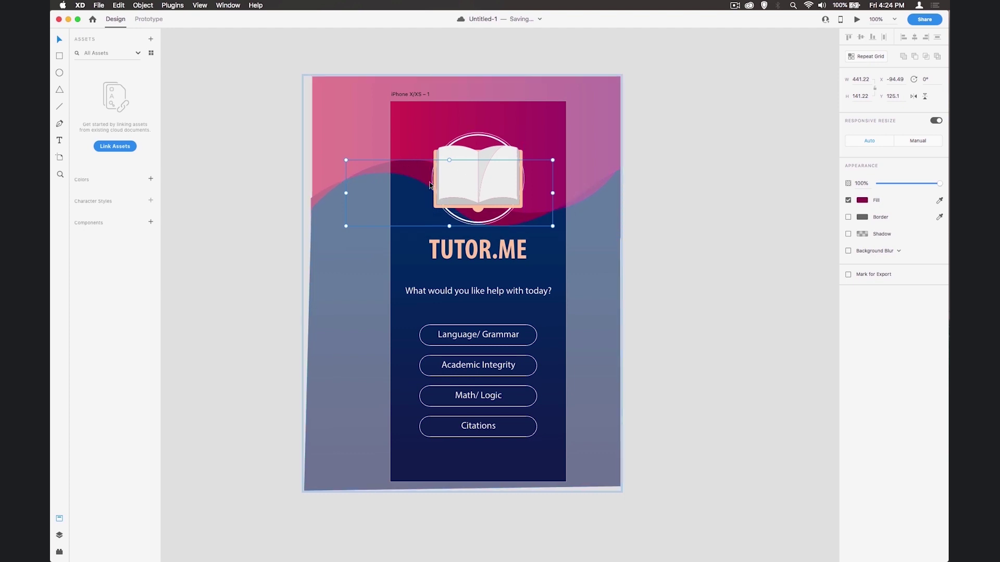
pyautogui.click(410, 405)
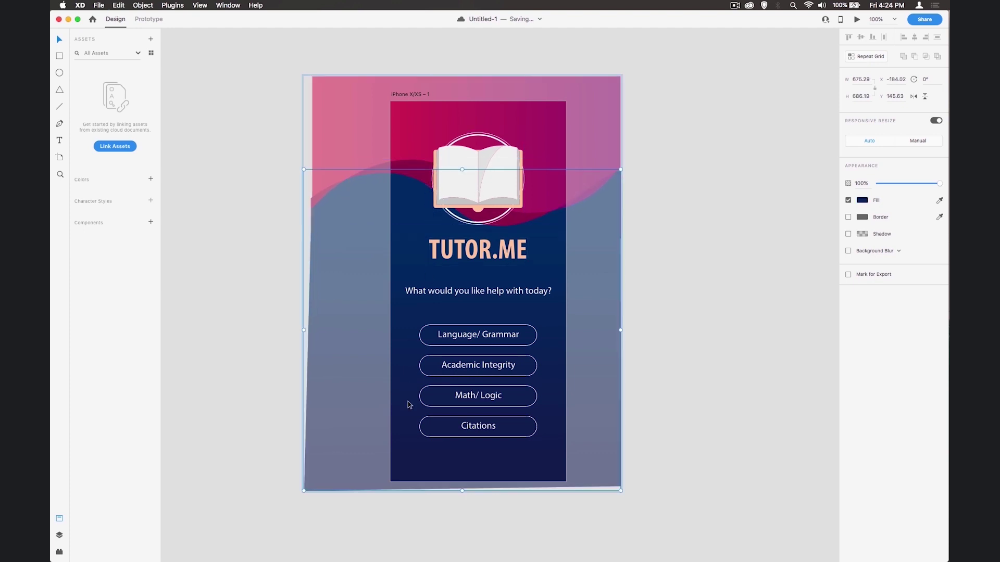
pyautogui.press('Tab')
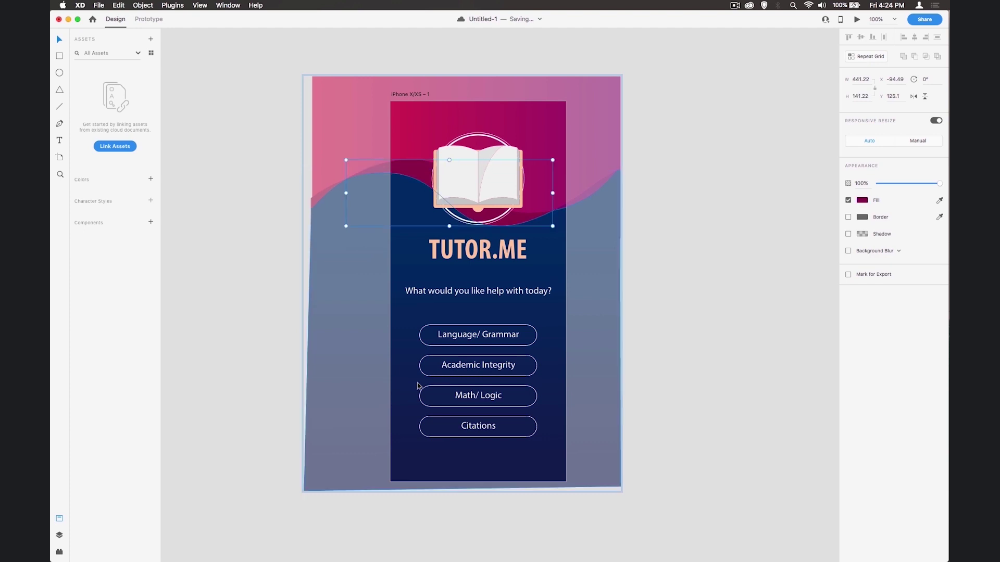
pyautogui.moveTo(516, 222); pyautogui.dragTo(548, 472)
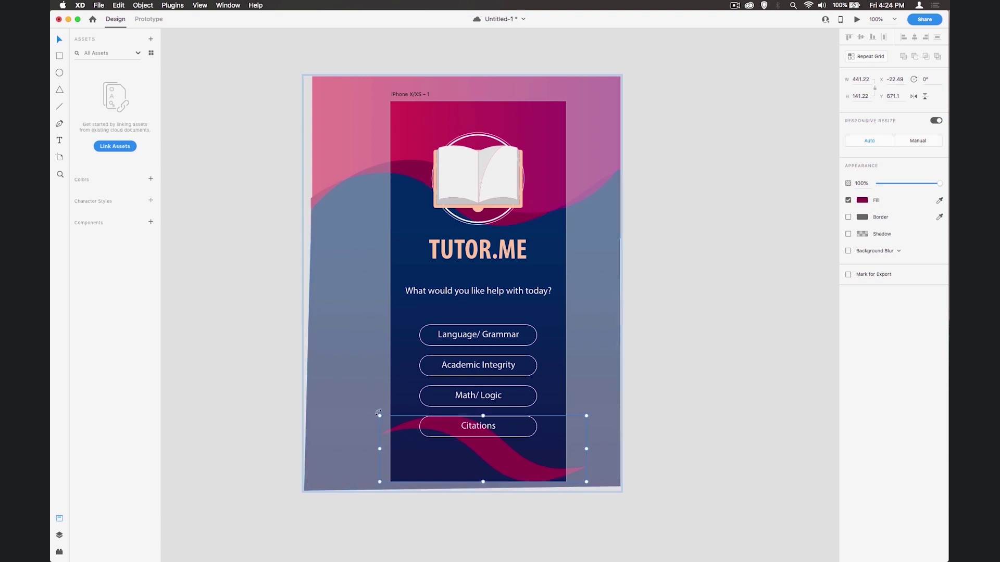
pyautogui.moveTo(373, 412); pyautogui.dragTo(336, 437)
pyautogui.moveTo(506, 462); pyautogui.dragTo(506, 472)
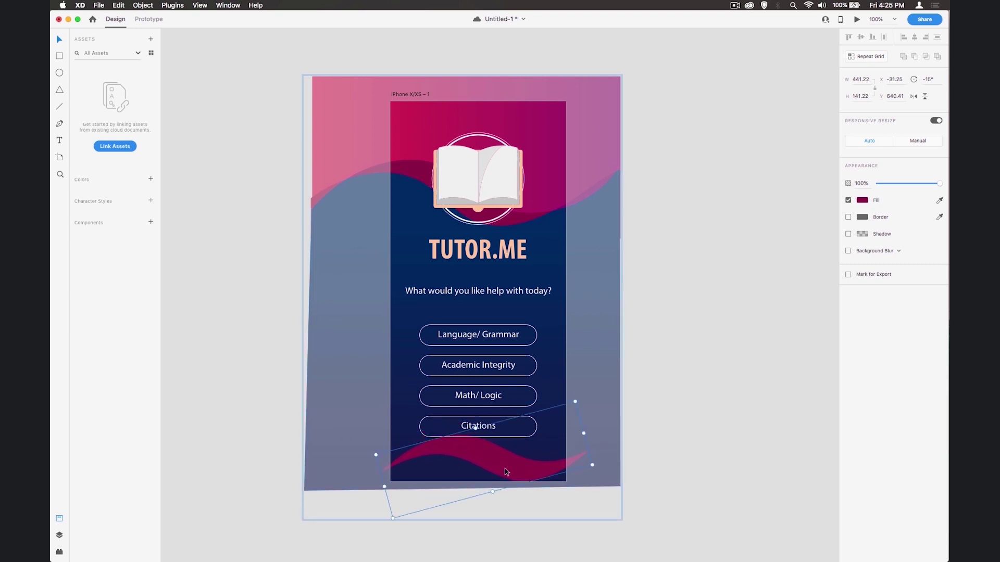
# Fill the lower wave with a dark navy colour
pyautogui.click(939, 201)
pyautogui.click(407, 427)
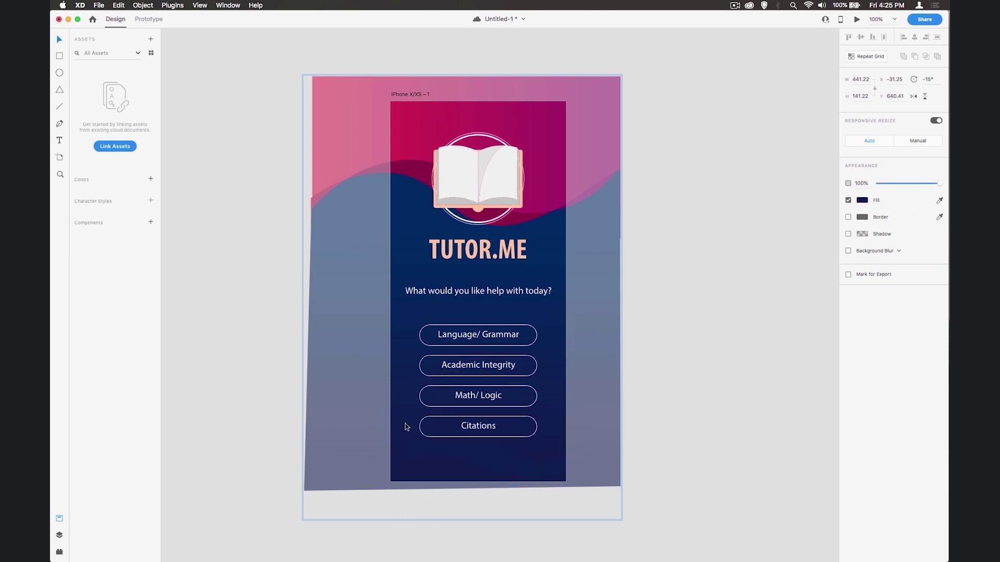
pyautogui.click(866, 202)
pyautogui.click(814, 208)
pyautogui.moveTo(813, 208); pyautogui.dragTo(813, 209)
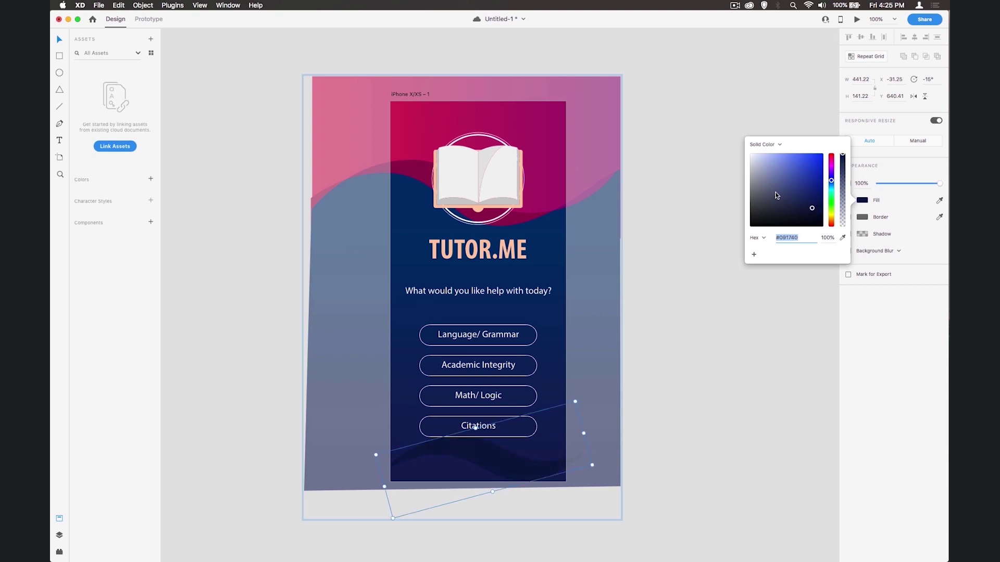
pyautogui.click(700, 208)
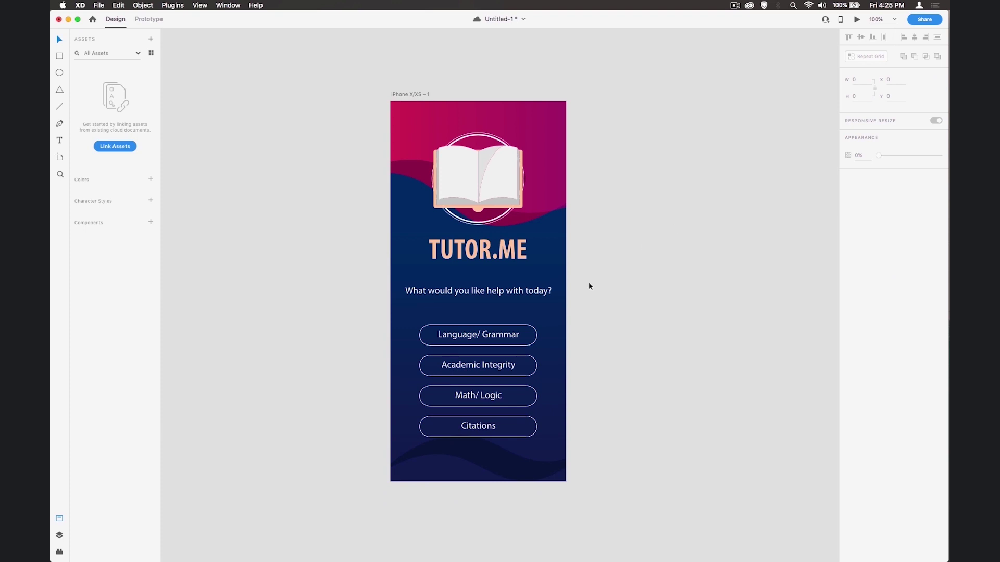
# Nudge the large background wave slightly upward
pyautogui.click(489, 468)
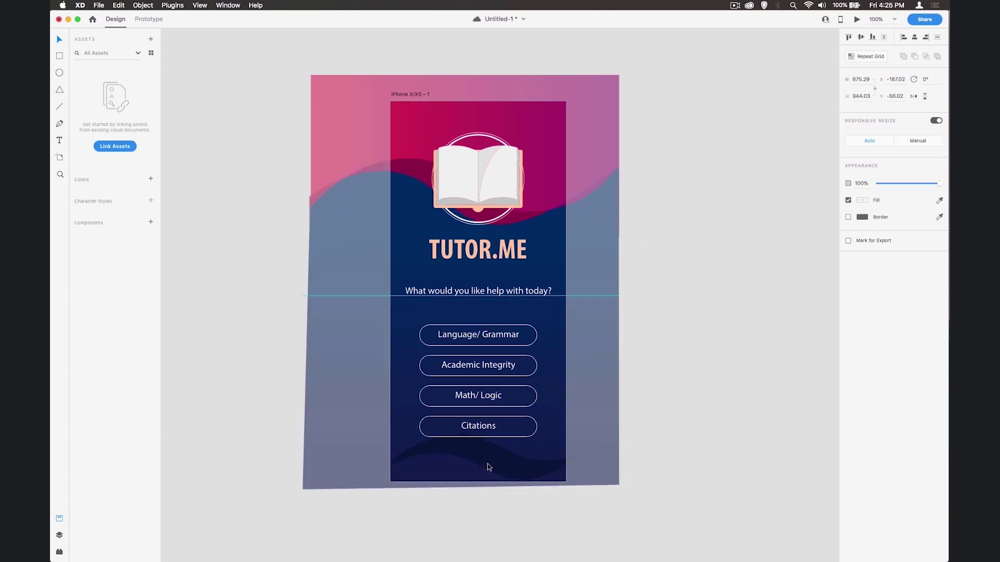
pyautogui.click(679, 435)
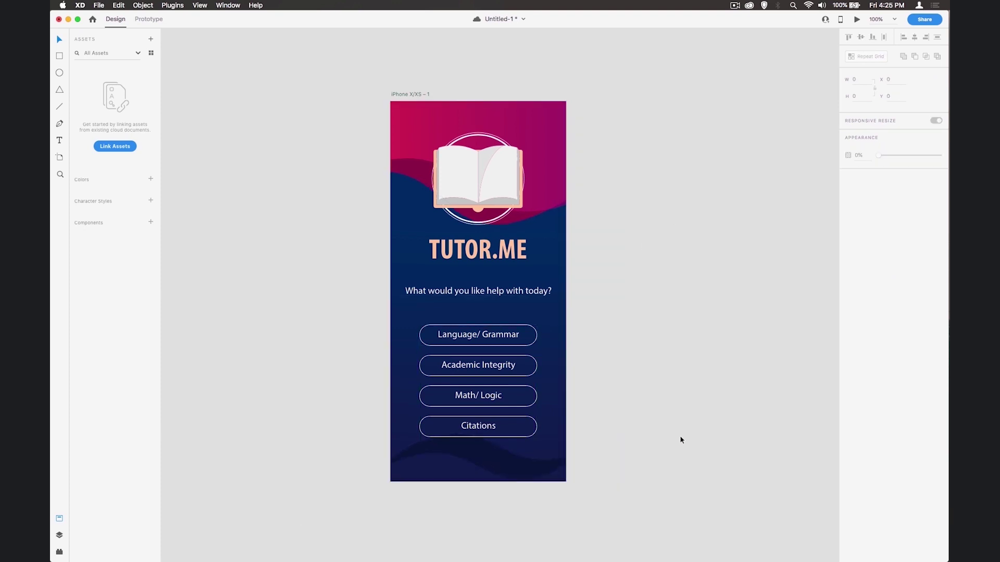
pyautogui.click(490, 471)
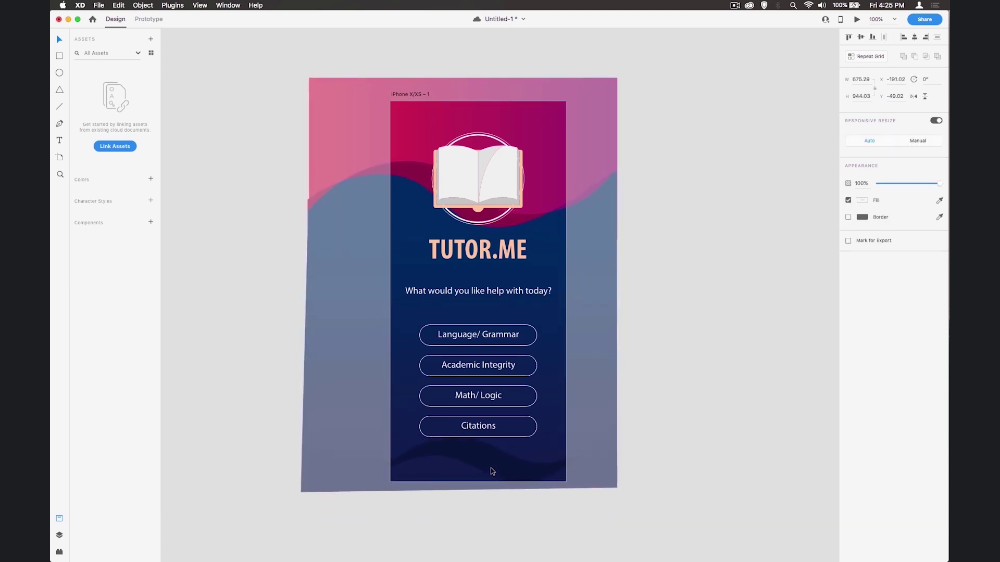
pyautogui.press('Left')
pyautogui.hotkey('shift', 'Up')
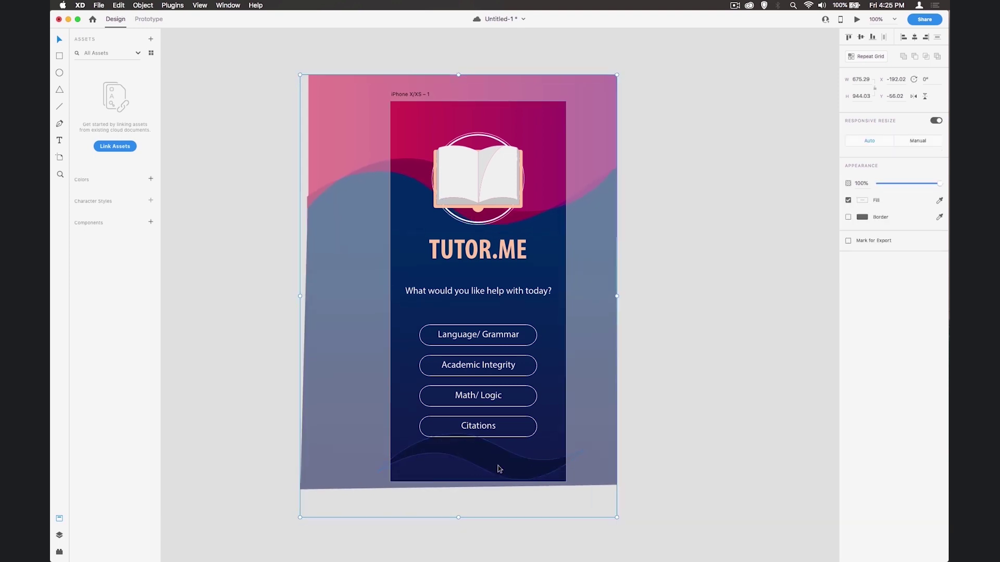
pyautogui.click(498, 469)
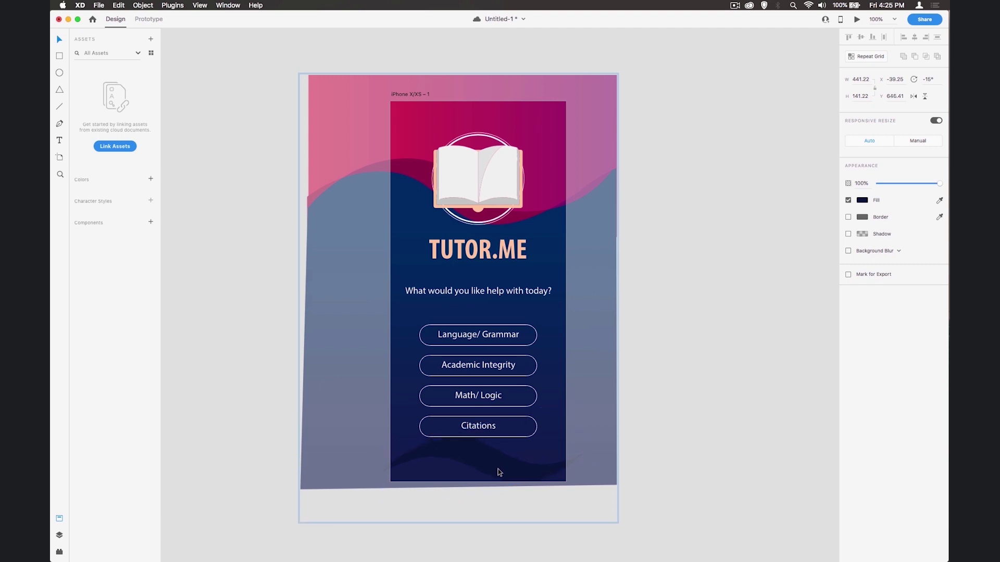
pyautogui.click(673, 390)
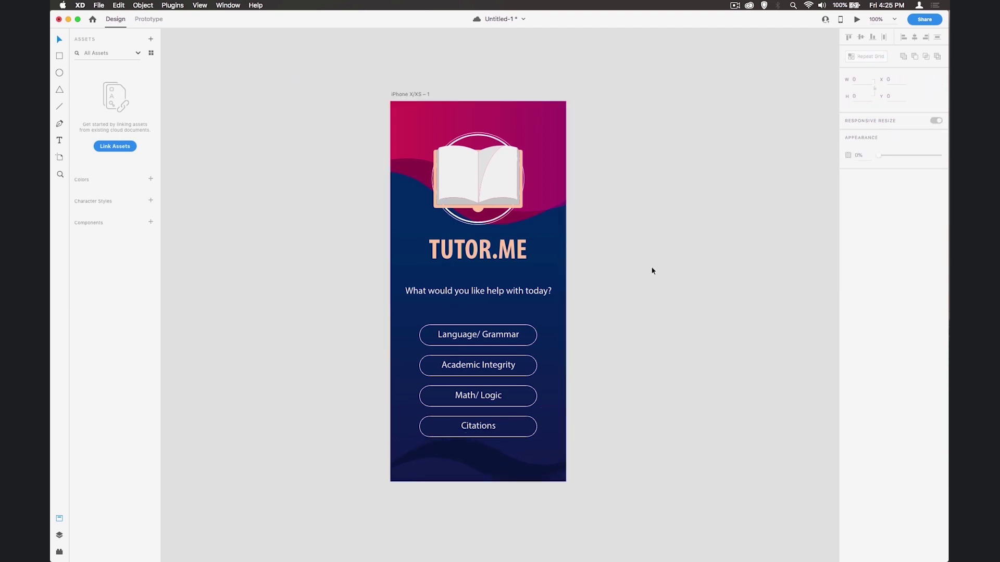
# Save, duplicate the home screen artboard, and delete the book icon from the copy
pyautogui.click(401, 95)
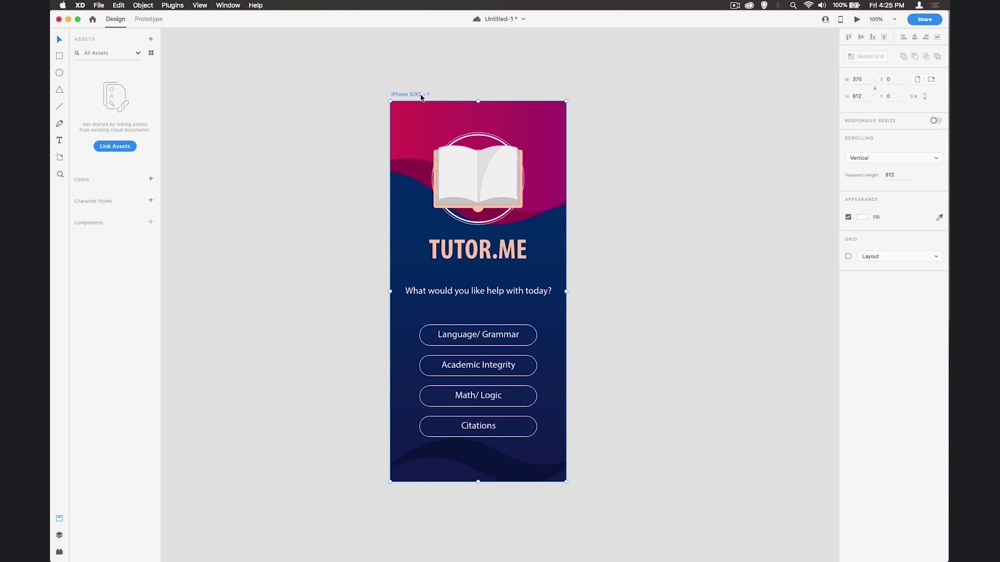
pyautogui.press('cmd+s')
pyautogui.press('super+d')
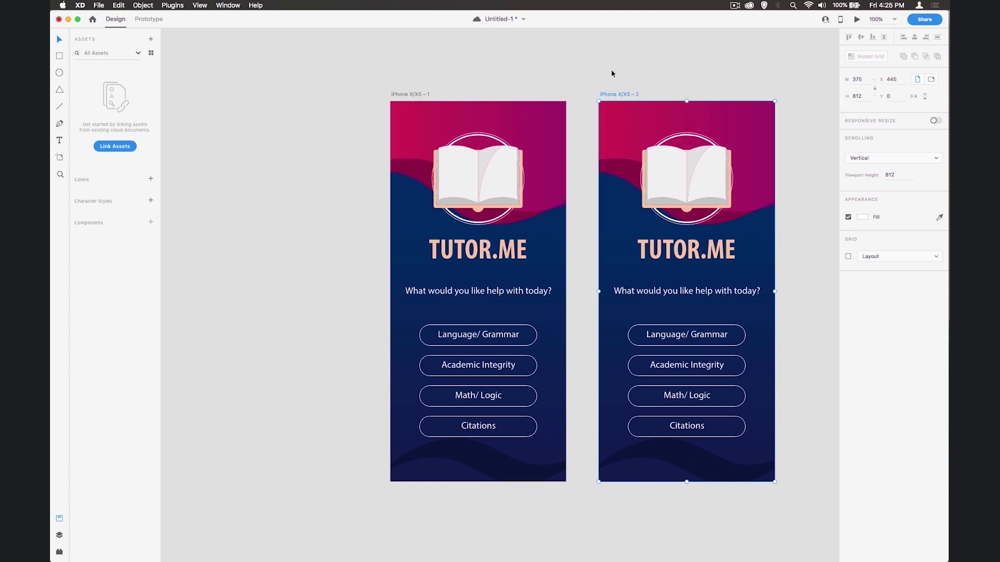
pyautogui.moveTo(634, 73); pyautogui.dragTo(473, 73)
pyautogui.click(508, 165)
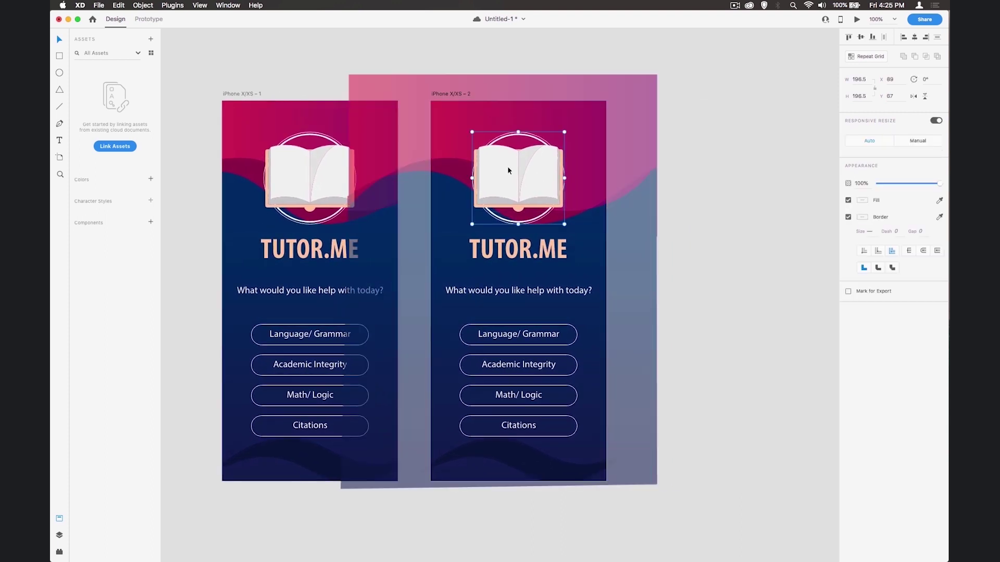
pyautogui.press('Delete')
# Shrink the TUTOR.ME heading to 24 and place it in the top-left corner
pyautogui.click(490, 260)
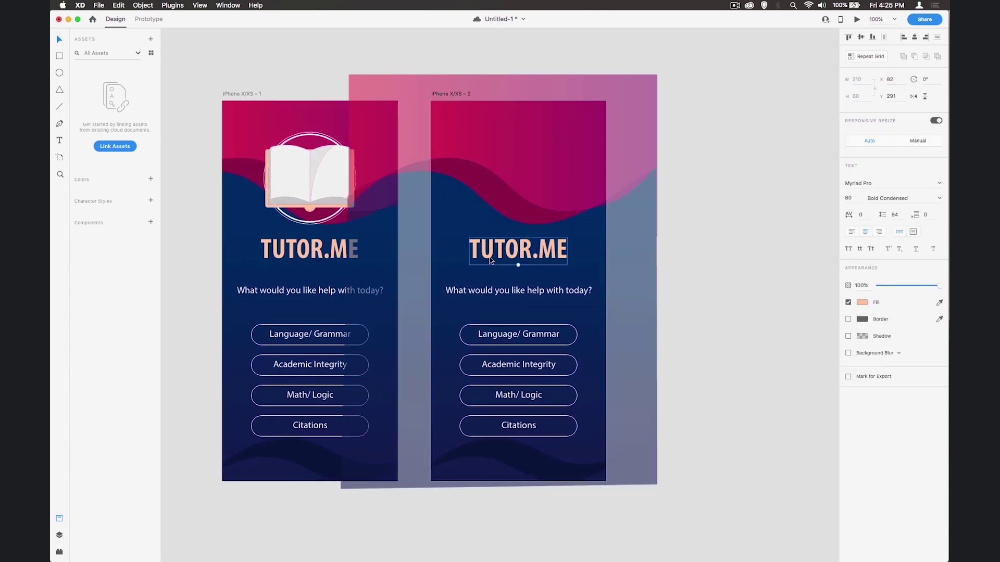
pyautogui.moveTo(490, 260); pyautogui.dragTo(455, 125)
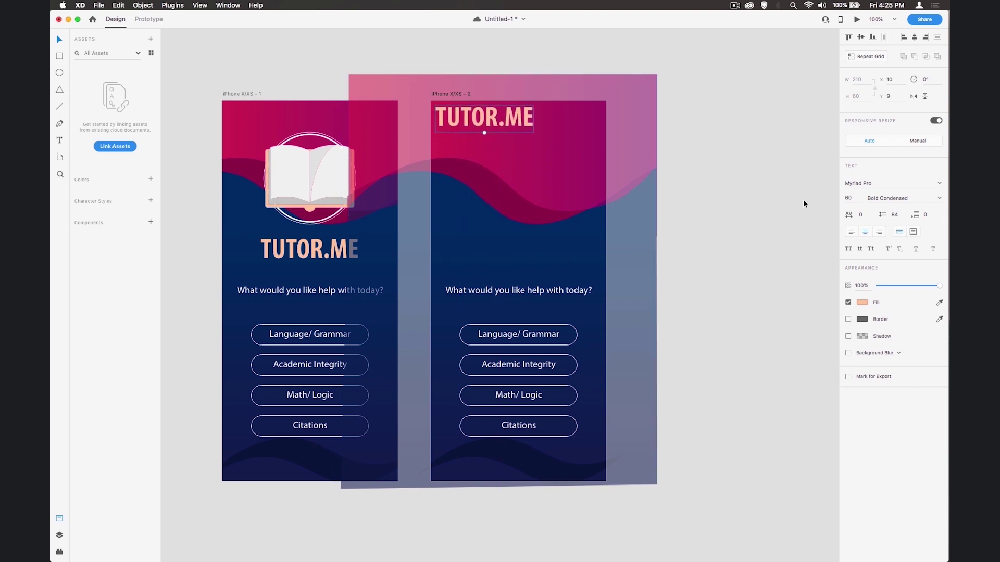
pyautogui.click(847, 197)
pyautogui.write('24')
pyautogui.press('Return')
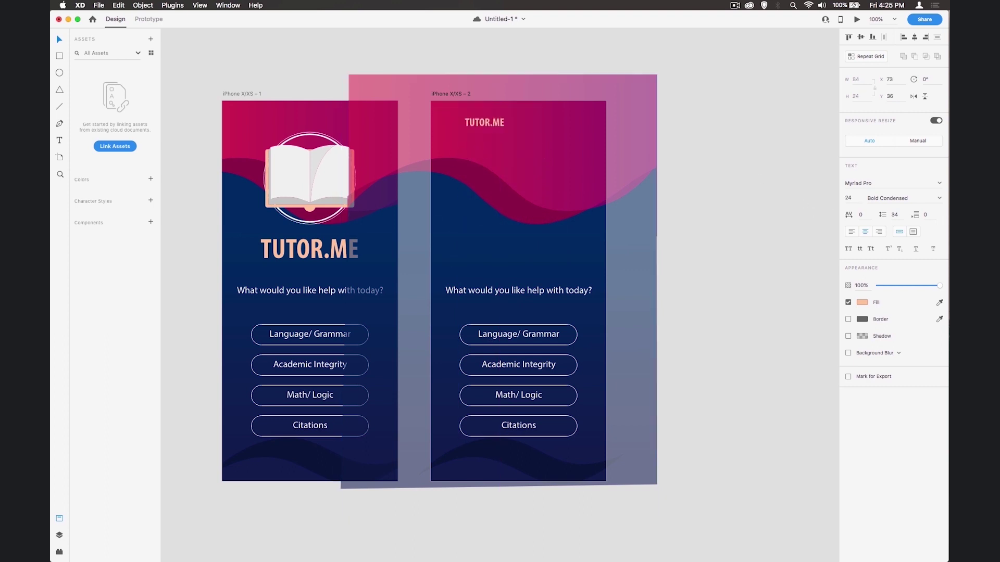
pyautogui.moveTo(486, 126); pyautogui.dragTo(457, 111)
# Change the question to 'Choose a time that works best for your class schedule:' and delete the buttons
pyautogui.moveTo(484, 287); pyautogui.dragTo(486, 153)
pyautogui.doubleClick(486, 152)
pyautogui.write('Choose a time that works best')
pyautogui.press('Return')
pyautogui.write('for your class schedule:')
pyautogui.click(537, 339)
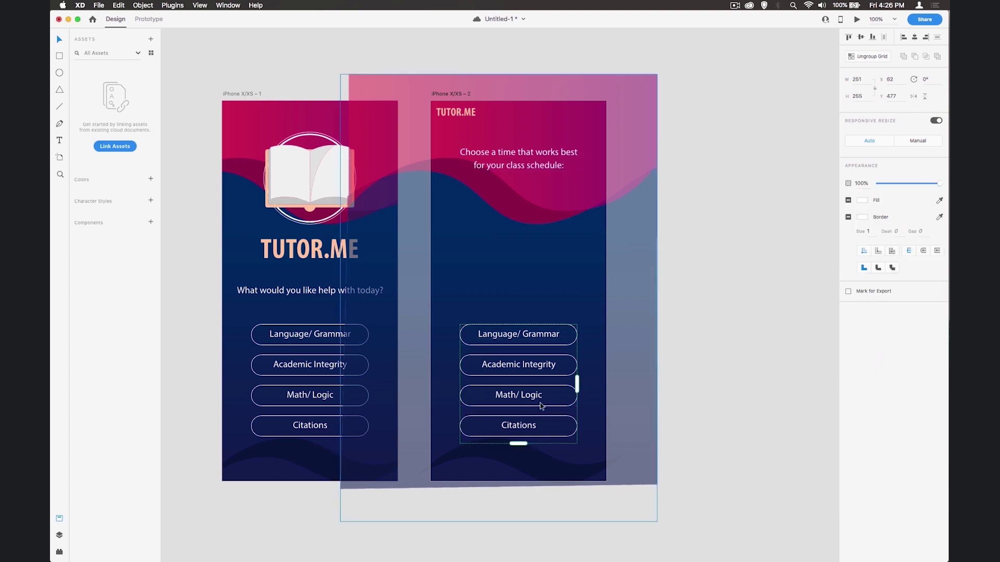
pyautogui.press('Delete')
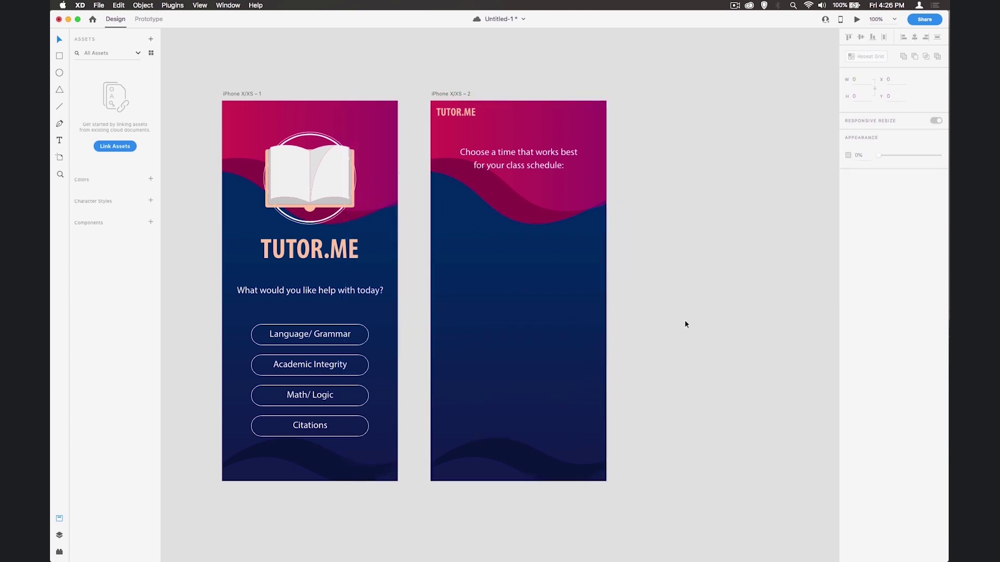
# Draw a tall centred rectangle on the second screen with 32 corner radius and no border
pyautogui.click(60, 55)
pyautogui.moveTo(447, 185)
pyautogui.mouseDown()
pyautogui.moveTo(588, 424)
pyautogui.moveTo(592, 448)
pyautogui.moveTo(587, 426)
pyautogui.mouseUp()
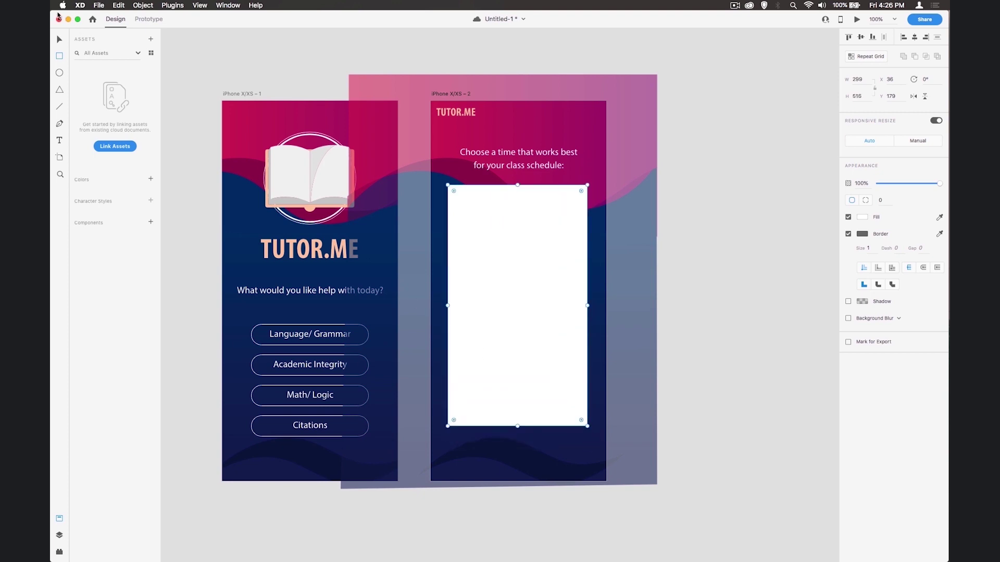
pyautogui.press('v')
pyautogui.moveTo(508, 253); pyautogui.dragTo(504, 264)
pyautogui.moveTo(455, 205); pyautogui.dragTo(462, 214)
pyautogui.click(848, 235)
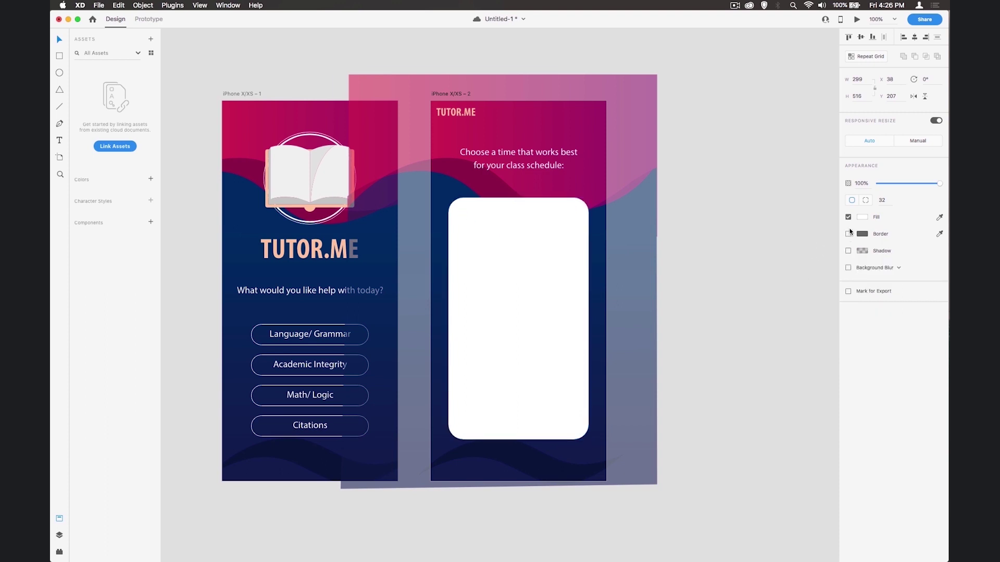
# Fill the card with a linear gradient from light peach to pale pink sampled from the artwork
pyautogui.click(862, 218)
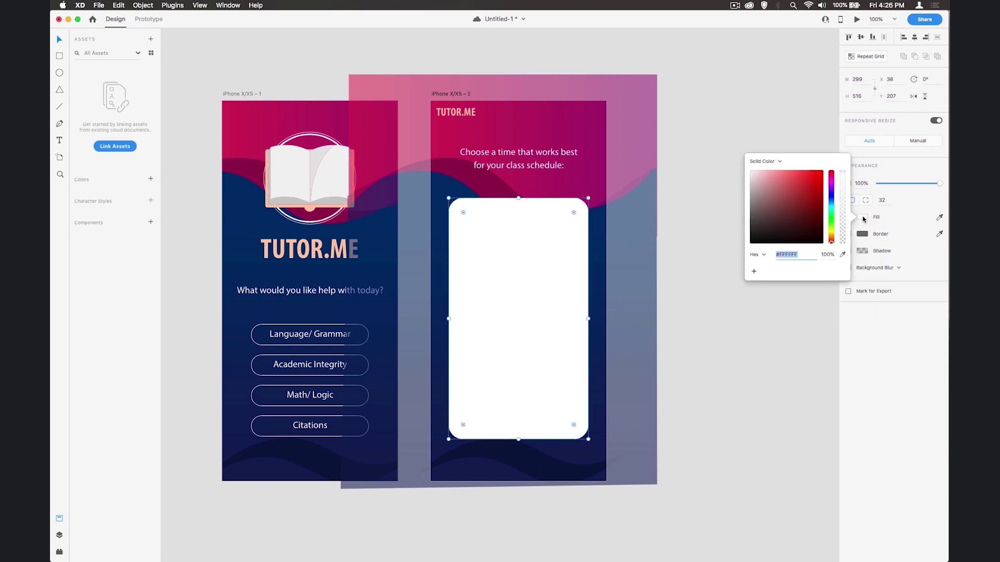
pyautogui.click(779, 162)
pyautogui.click(775, 162)
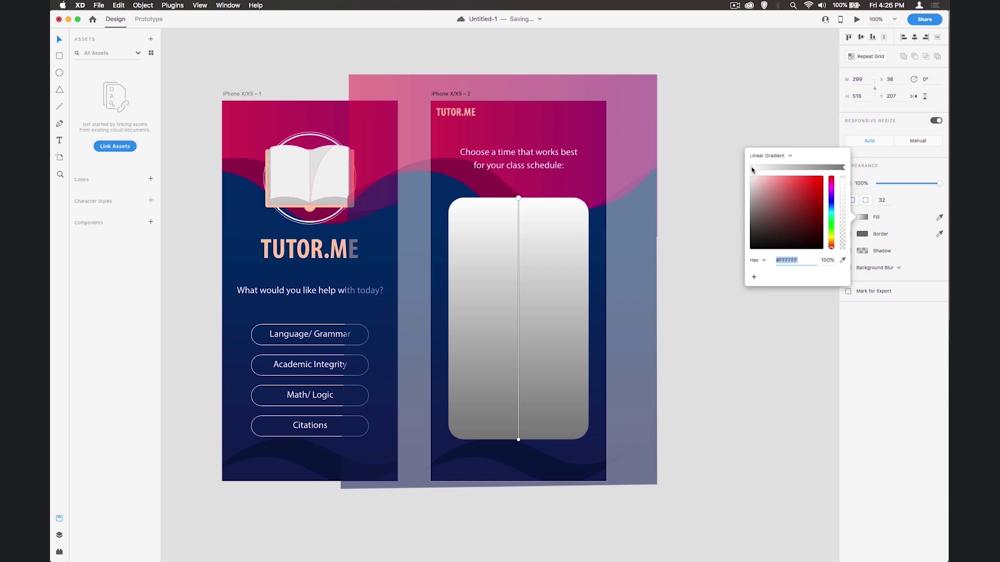
pyautogui.click(842, 260)
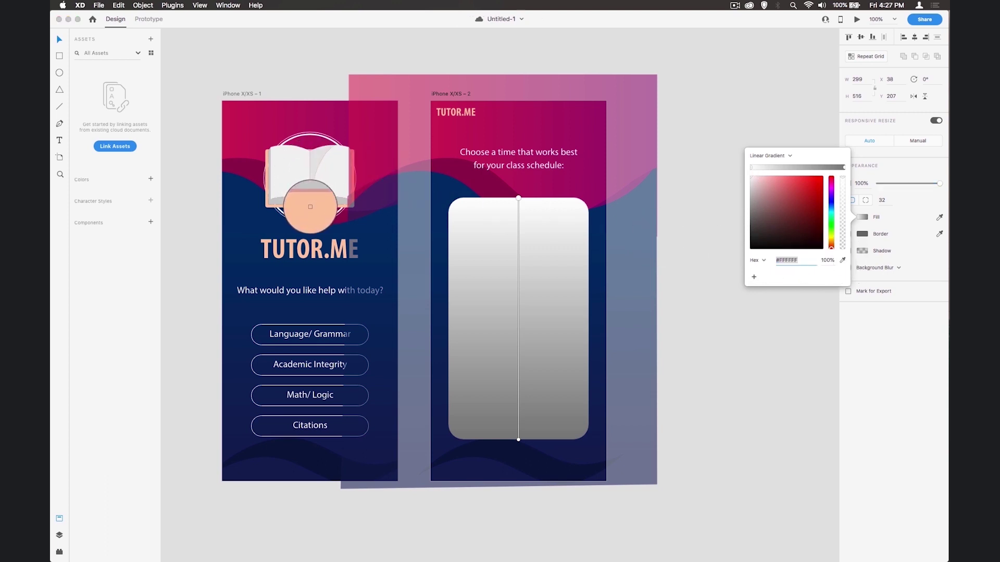
pyautogui.click(310, 207)
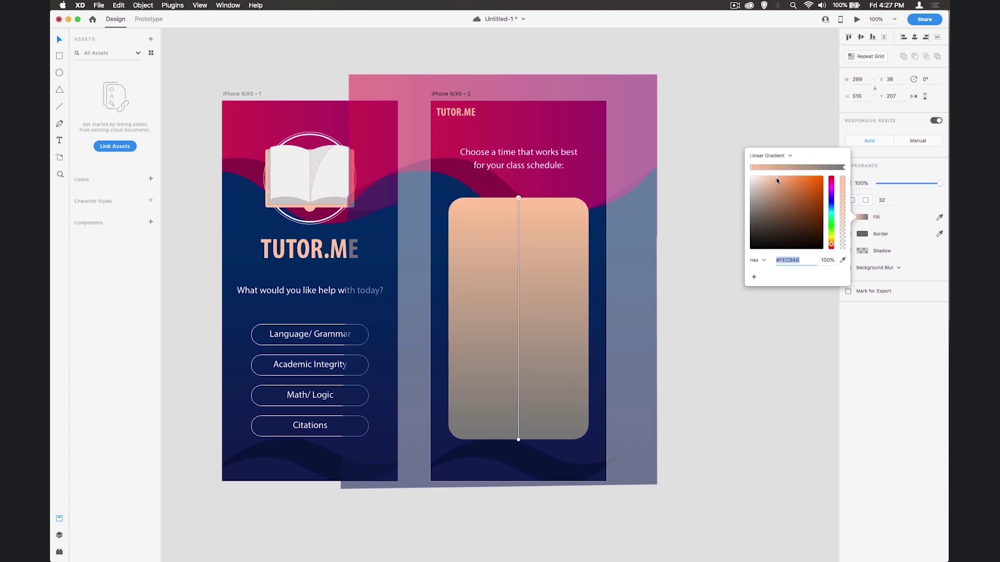
pyautogui.moveTo(772, 179); pyautogui.dragTo(757, 178)
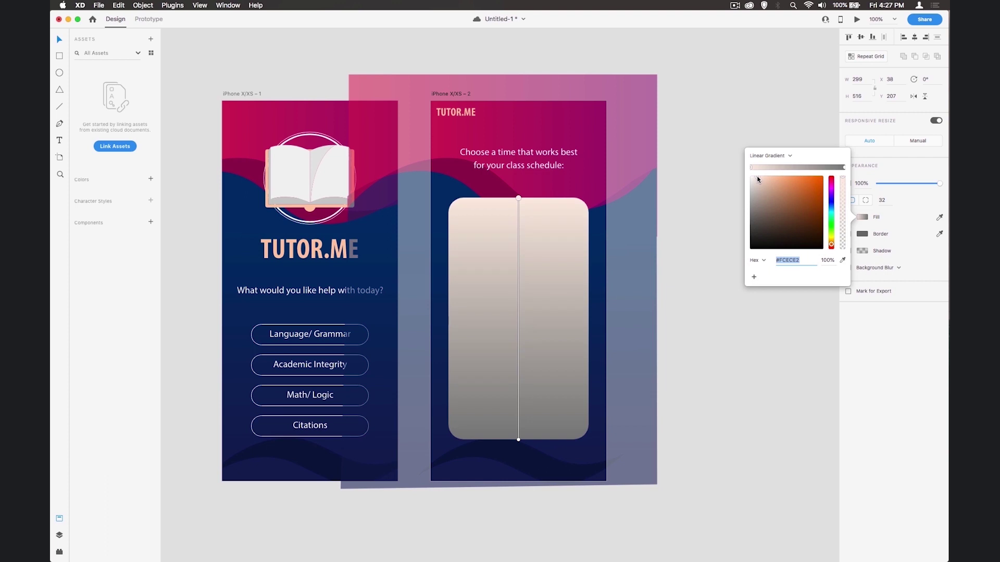
pyautogui.click(844, 167)
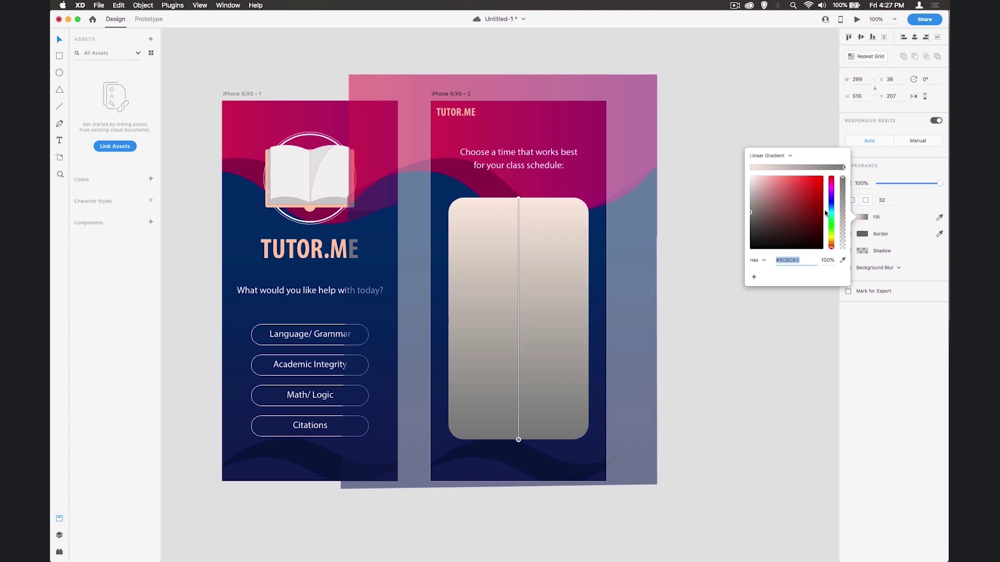
pyautogui.press('super+s')
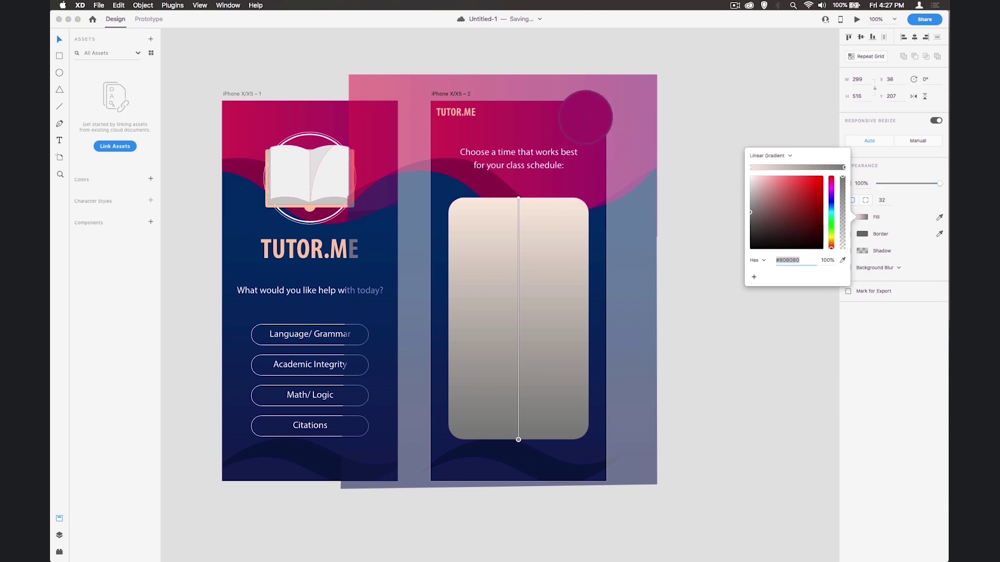
pyautogui.click(570, 120)
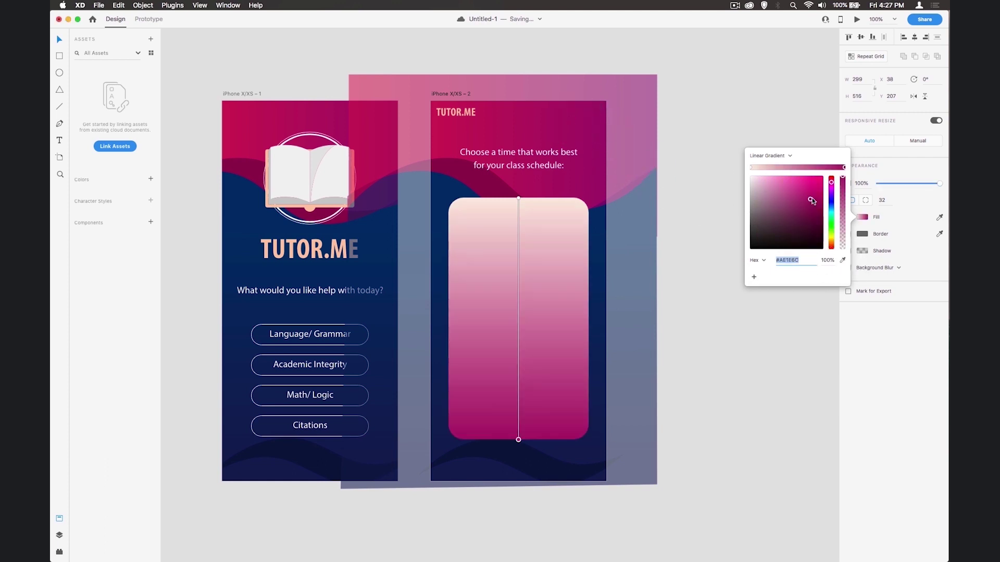
pyautogui.moveTo(811, 200); pyautogui.dragTo(776, 187)
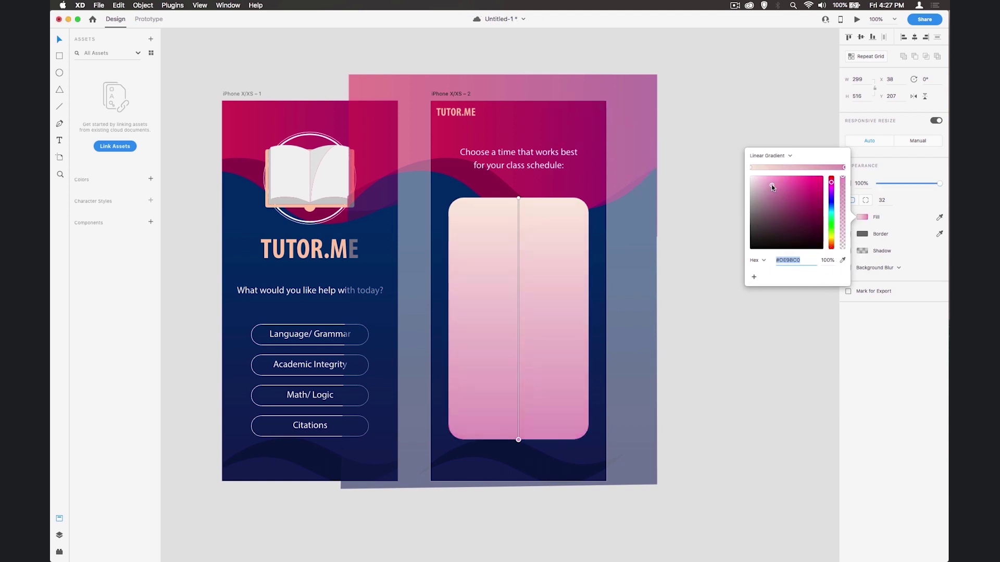
pyautogui.moveTo(771, 185); pyautogui.dragTo(765, 183)
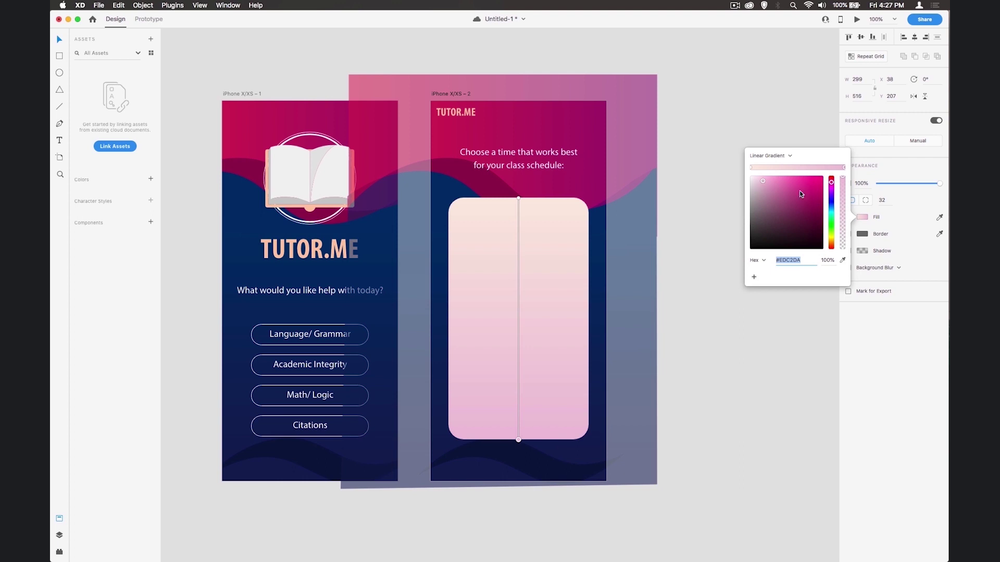
pyautogui.click(702, 249)
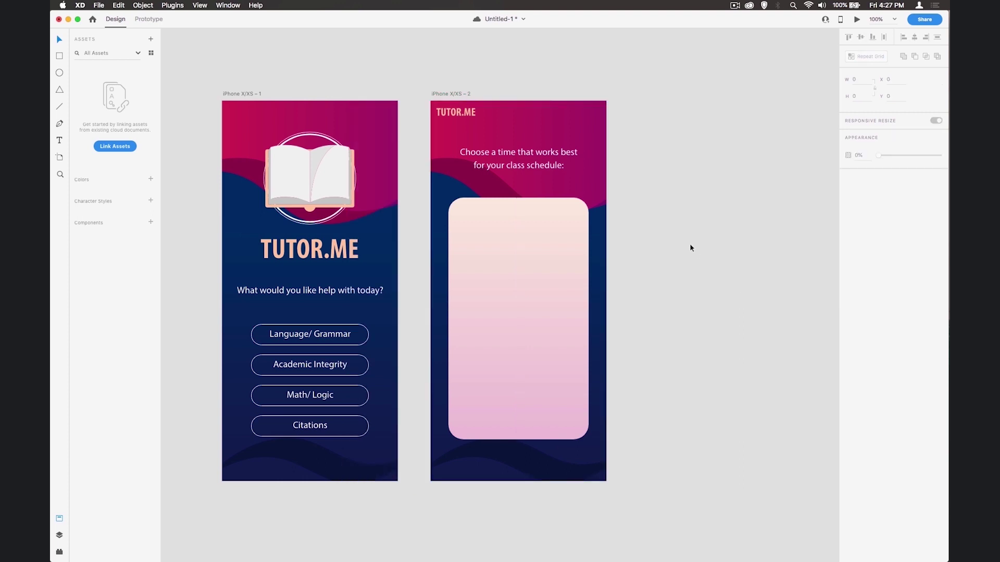
# Place a magenta copy of the TUTOR.ME heading at the card's top, retyped as MONDAY
pyautogui.press('super+s')
pyautogui.click(326, 248)
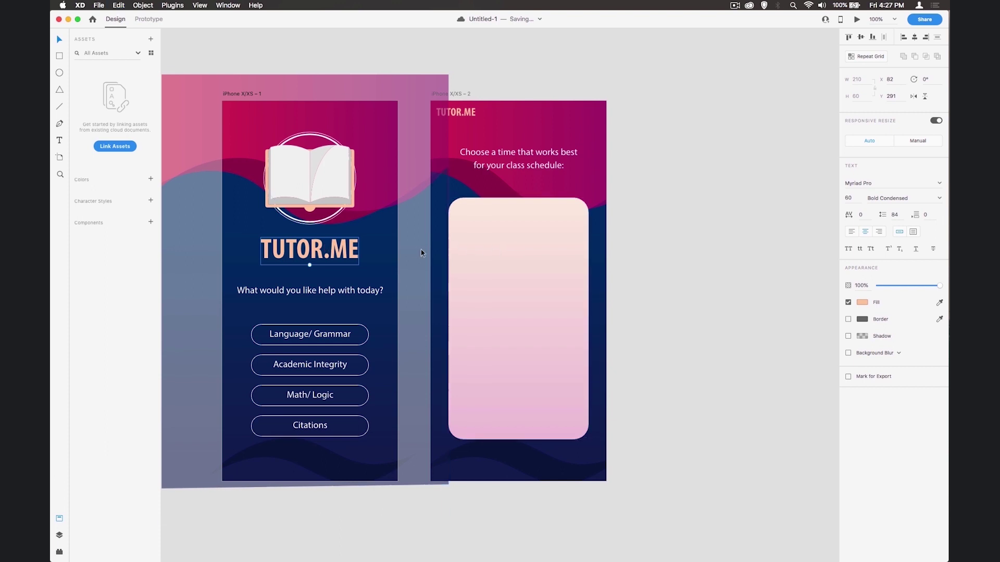
pyautogui.moveTo(317, 252); pyautogui.dragTo(519, 222)
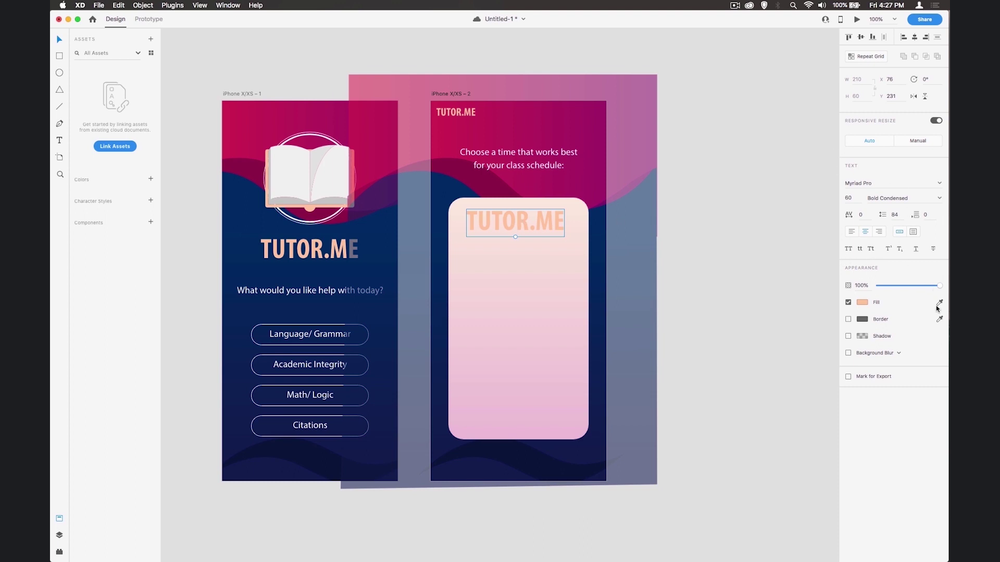
pyautogui.click(591, 118)
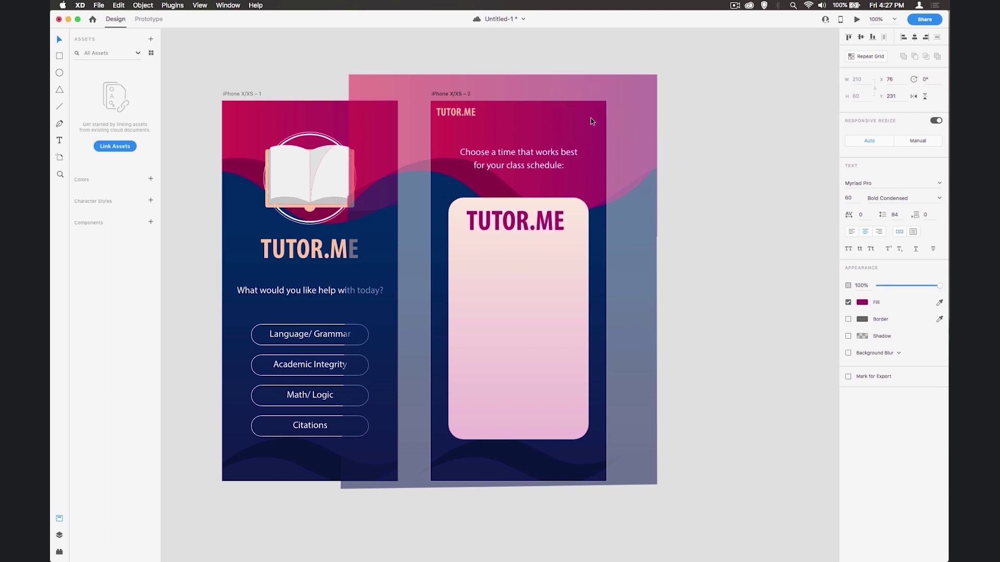
pyautogui.doubleClick(507, 229)
pyautogui.doubleClick(513, 219)
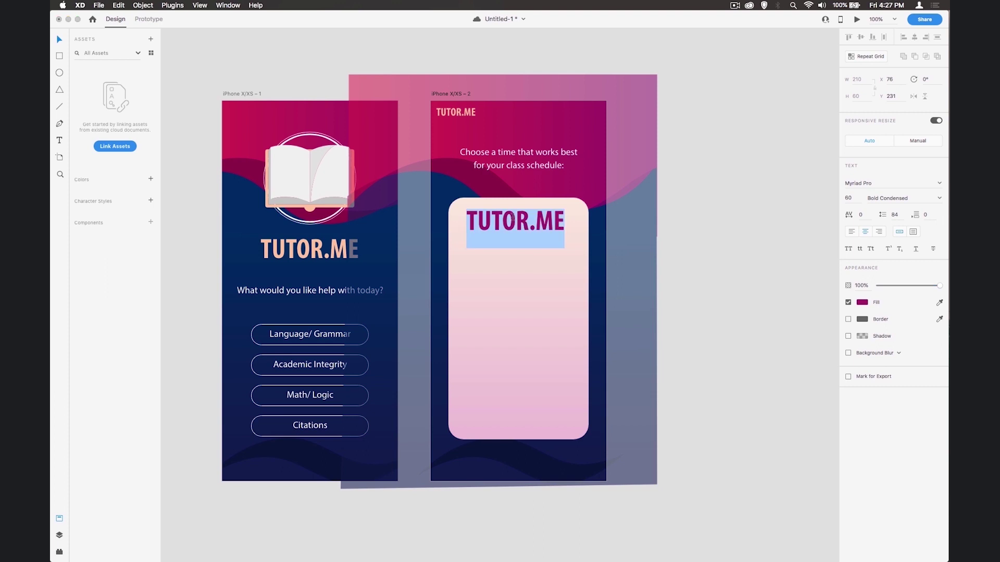
pyautogui.write('MONDAY')
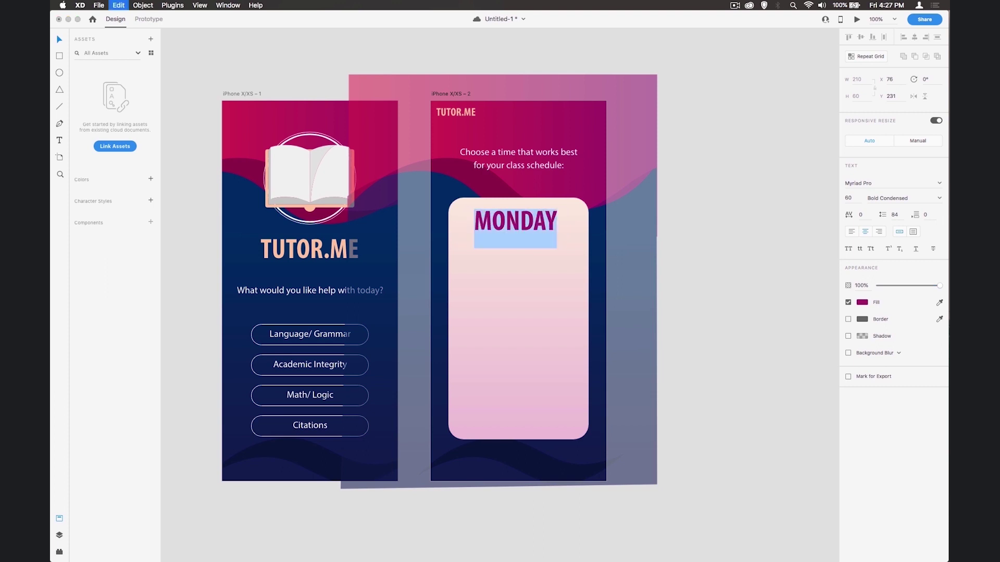
# Set MONDAY to font size 48 and centre it horizontally at the top of the card
pyautogui.click(851, 199)
pyautogui.write('48')
pyautogui.press('Return')
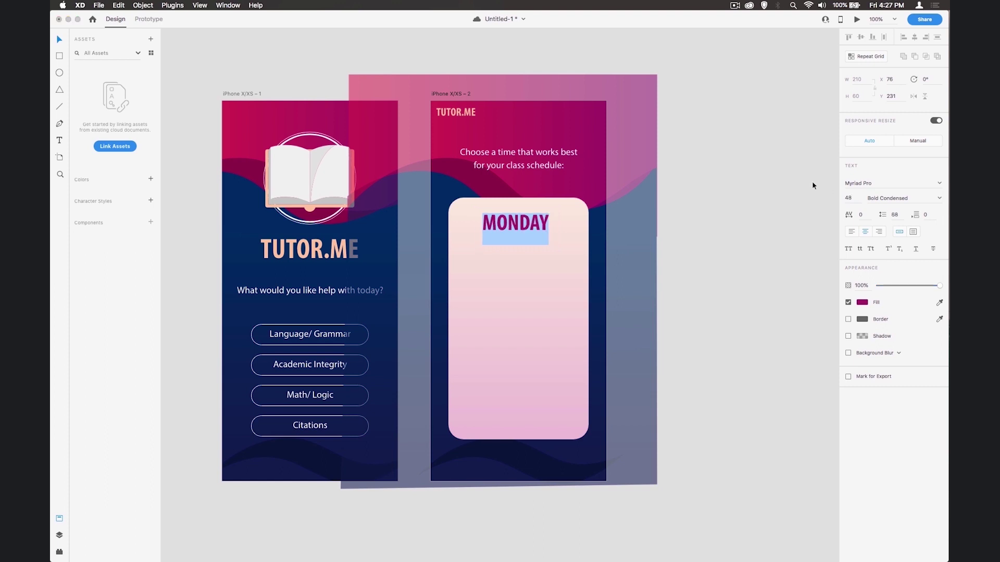
pyautogui.click(733, 199)
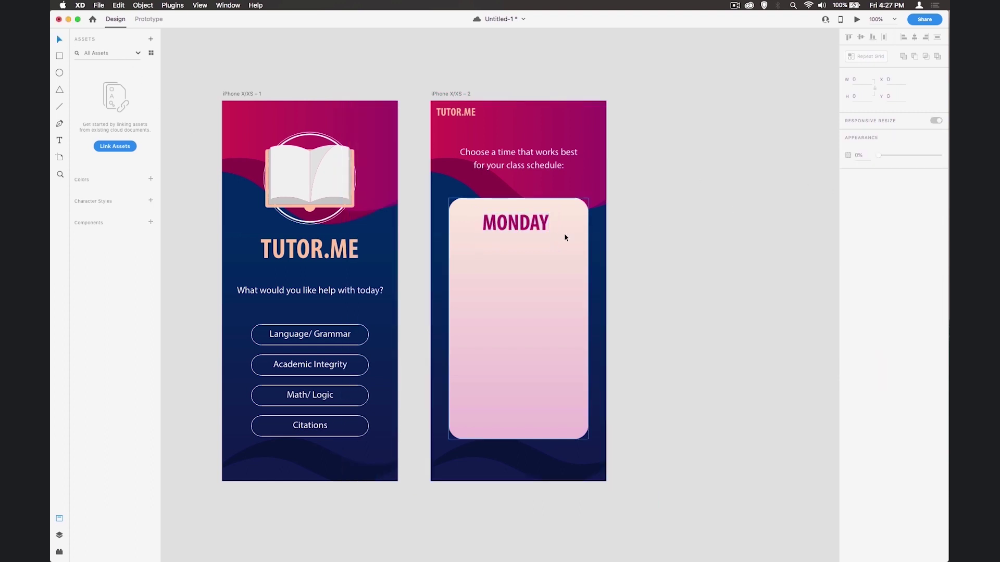
pyautogui.click(537, 229)
pyautogui.moveTo(536, 229); pyautogui.dragTo(536, 226)
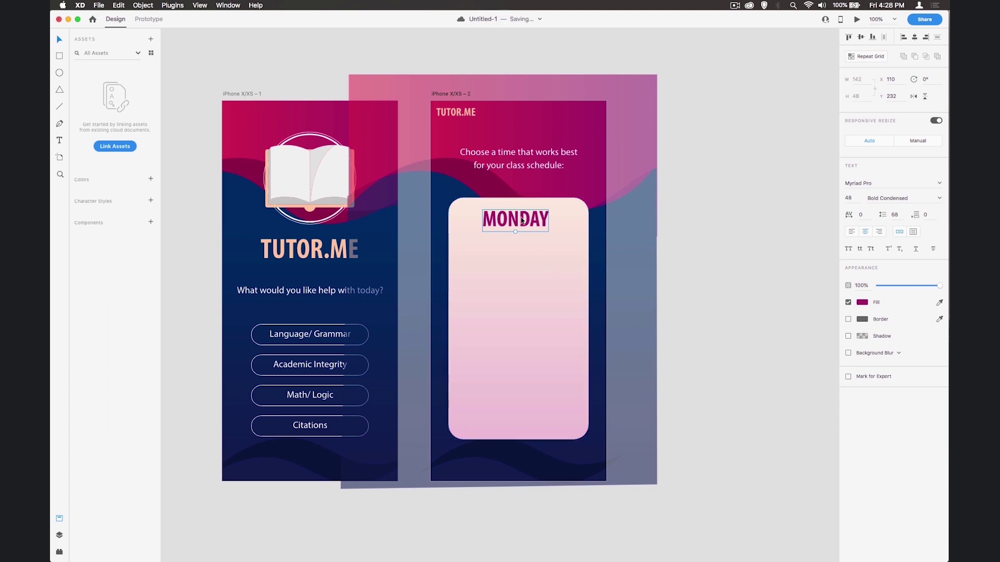
pyautogui.moveTo(521, 221); pyautogui.dragTo(523, 221)
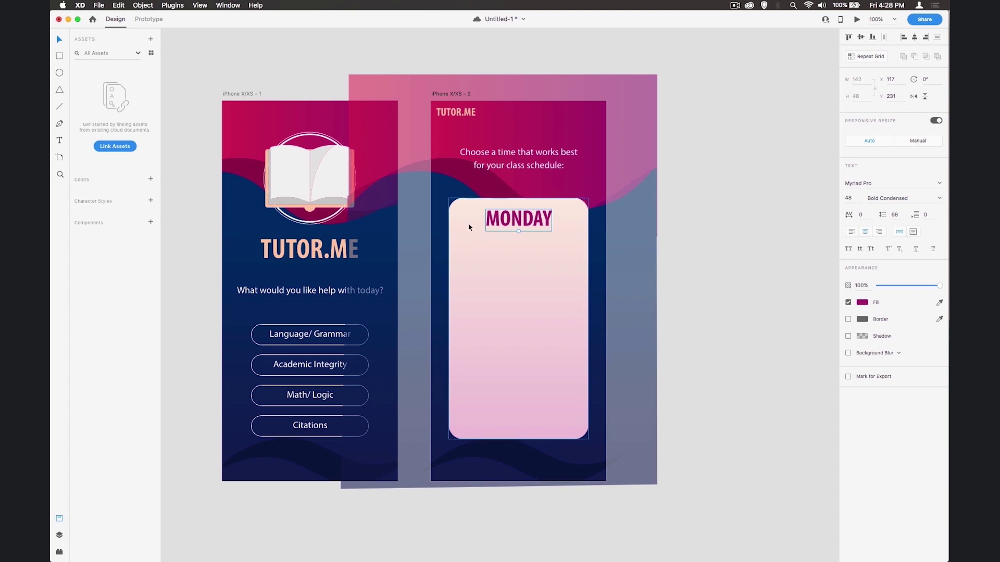
# Duplicate the 'Choose a time that works best' text below MONDAY in the card and save
pyautogui.click(689, 238)
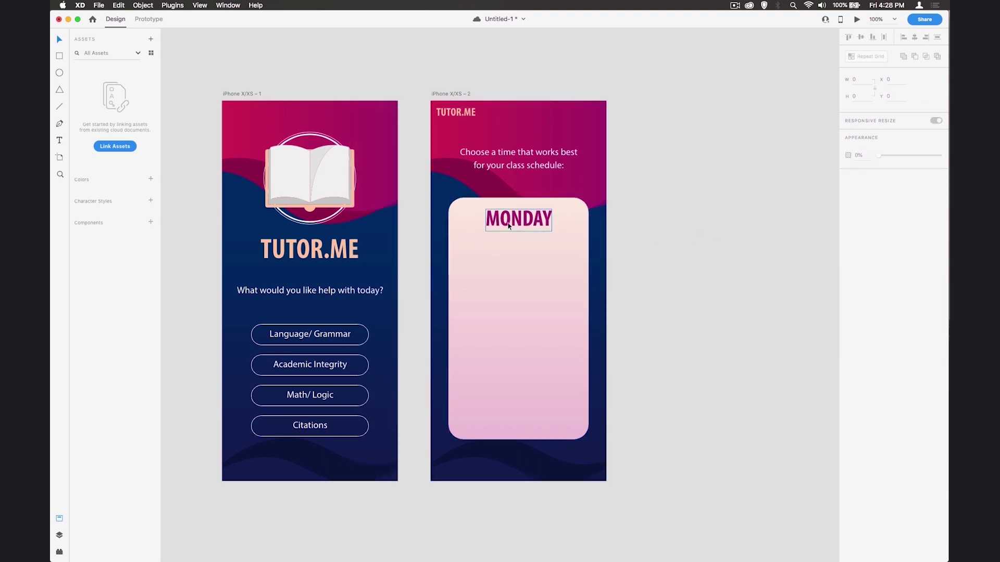
pyautogui.click(520, 155)
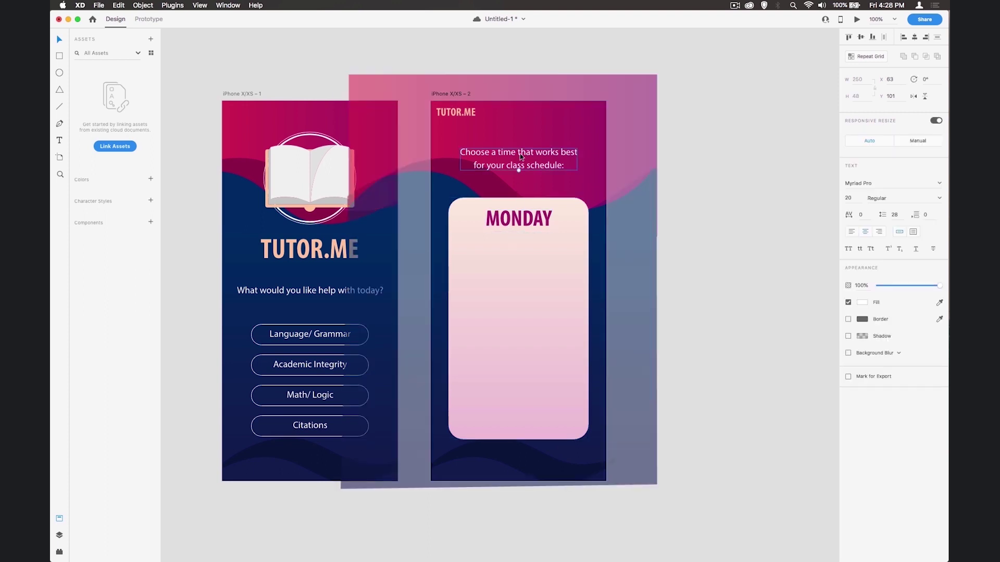
pyautogui.moveTo(521, 155); pyautogui.dragTo(515, 259)
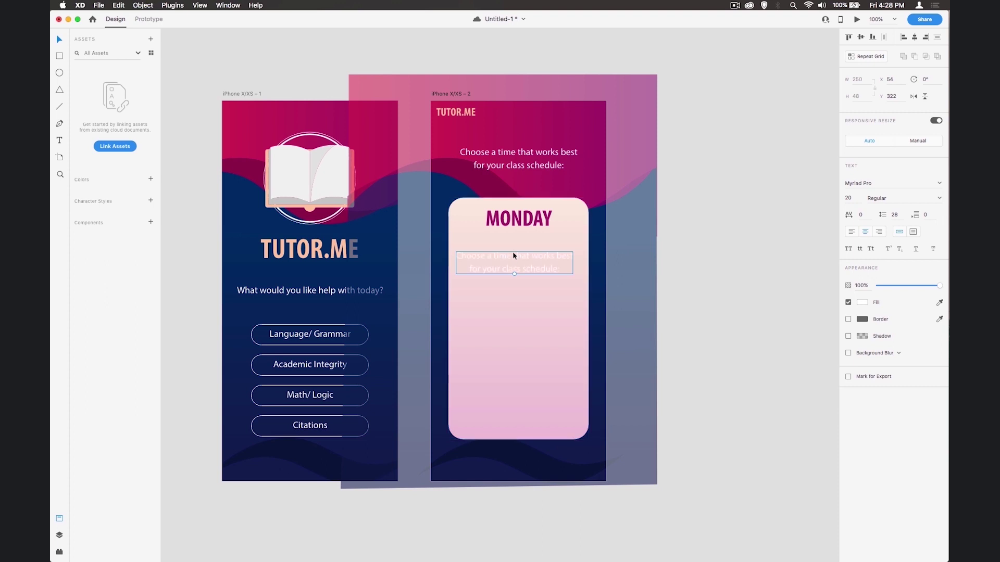
pyautogui.press('super+s')
# Make the copied text navy, sampled from the design, at font size 16
pyautogui.click(862, 303)
pyautogui.click(939, 302)
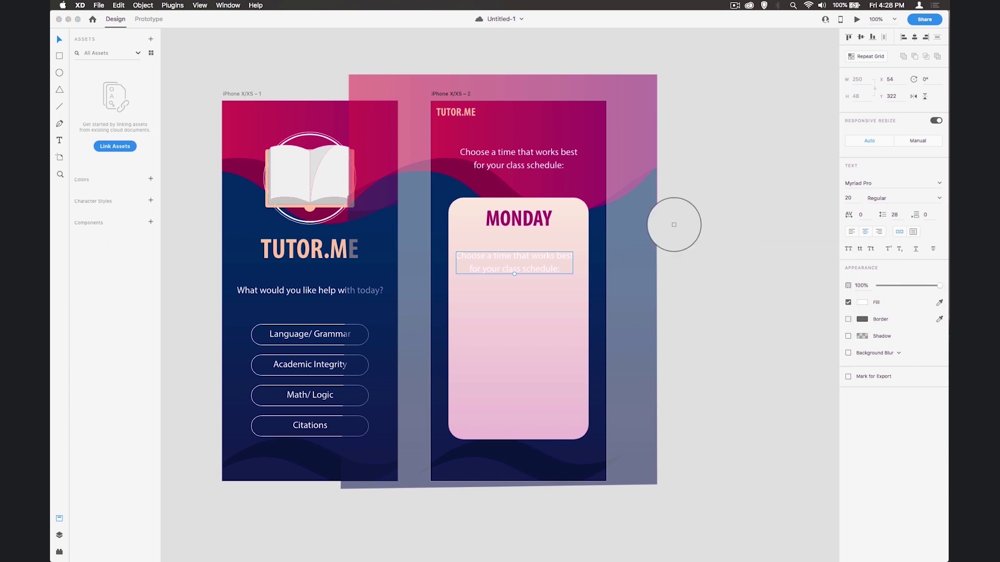
pyautogui.click(598, 216)
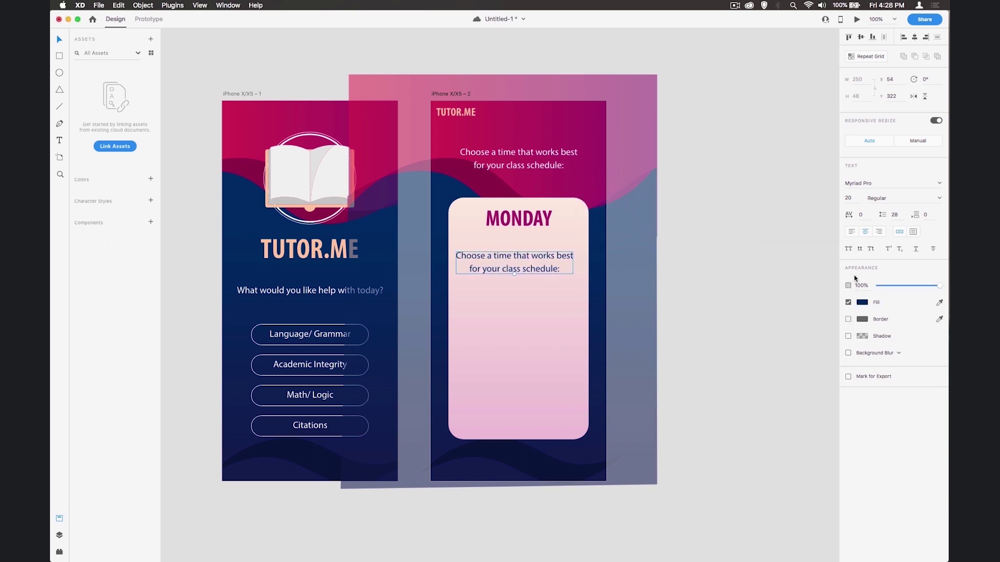
pyautogui.click(848, 198)
pyautogui.write('16')
pyautogui.press('Return')
# Retype the text as '9.00AM - AVAILABLE' and make AVAILABLE bold
pyautogui.doubleClick(526, 262)
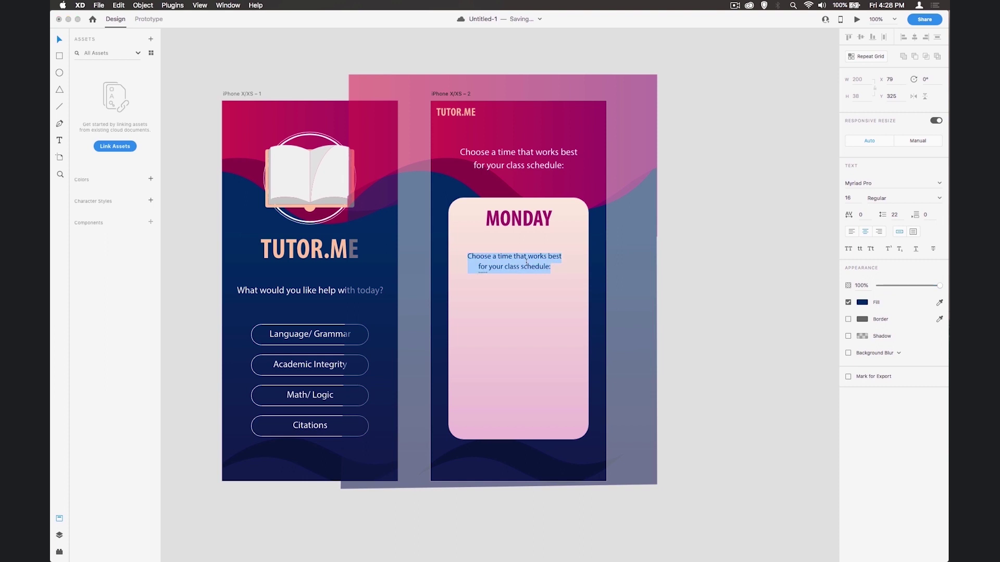
pyautogui.write('9.00AM - ')
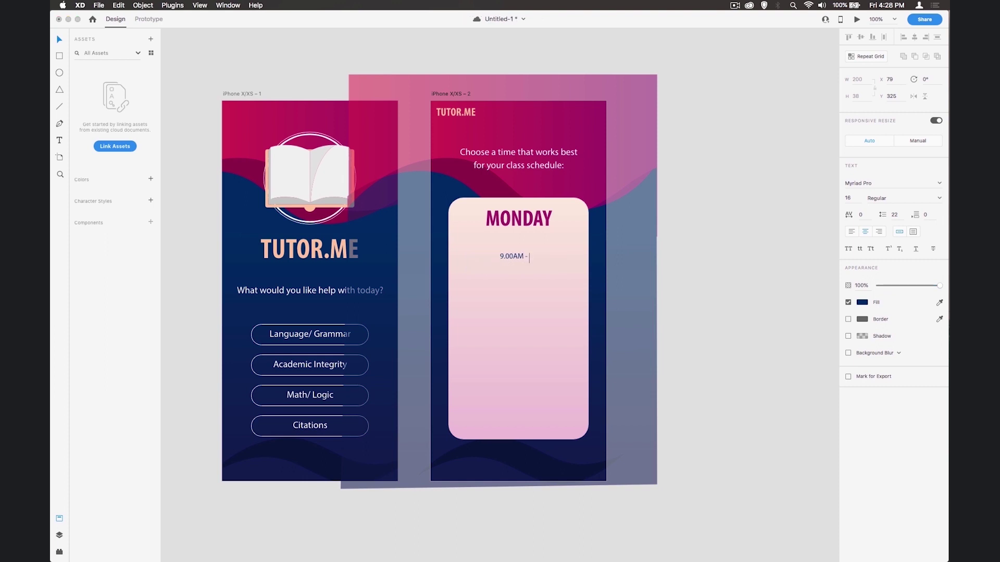
pyautogui.write('AVAILABLE')
pyautogui.doubleClick(525, 257)
pyautogui.click(938, 200)
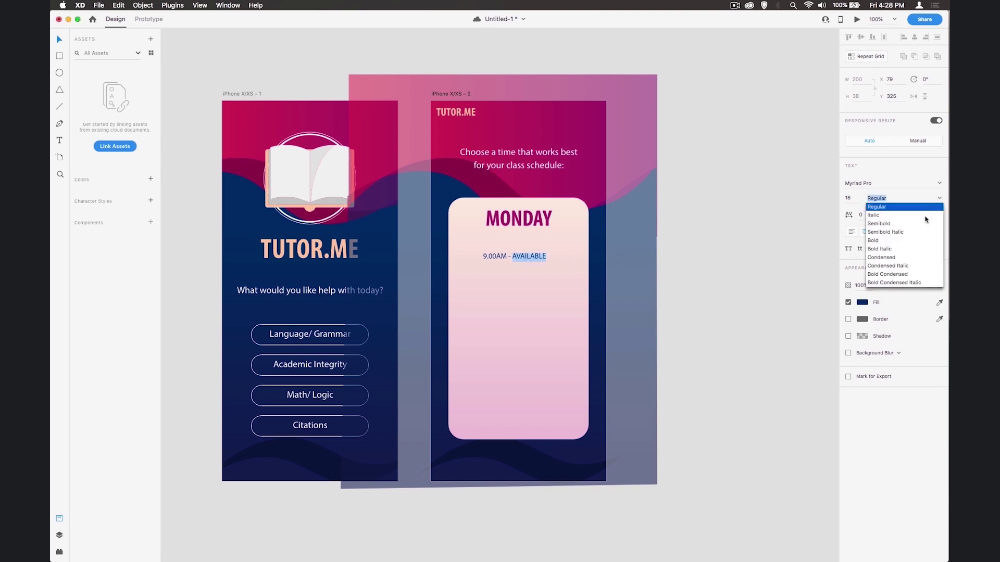
pyautogui.click(879, 241)
pyautogui.press('super+a')
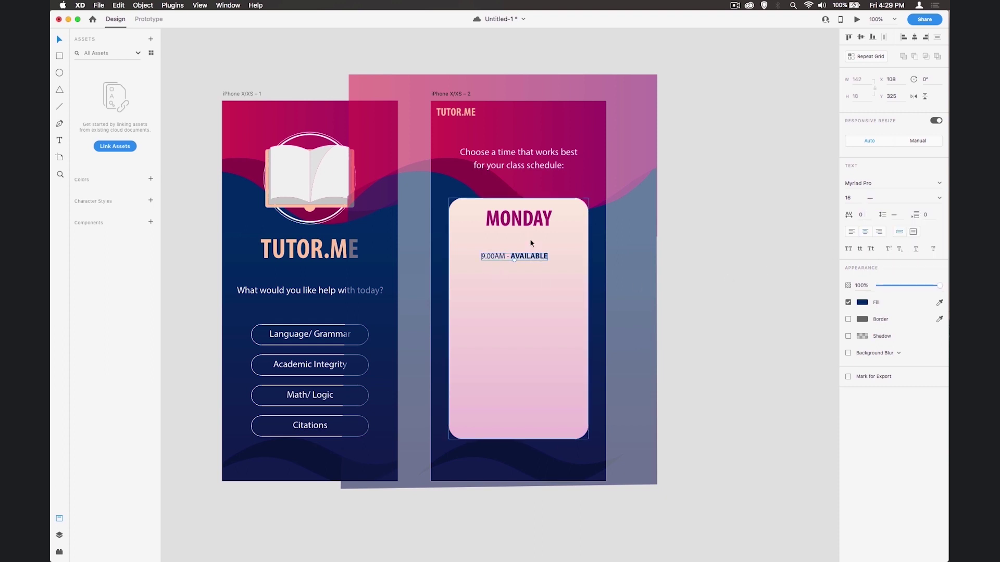
# Draw a navy horizontal divider across the card and nudge the 9.00AM row just below it
pyautogui.click(59, 106)
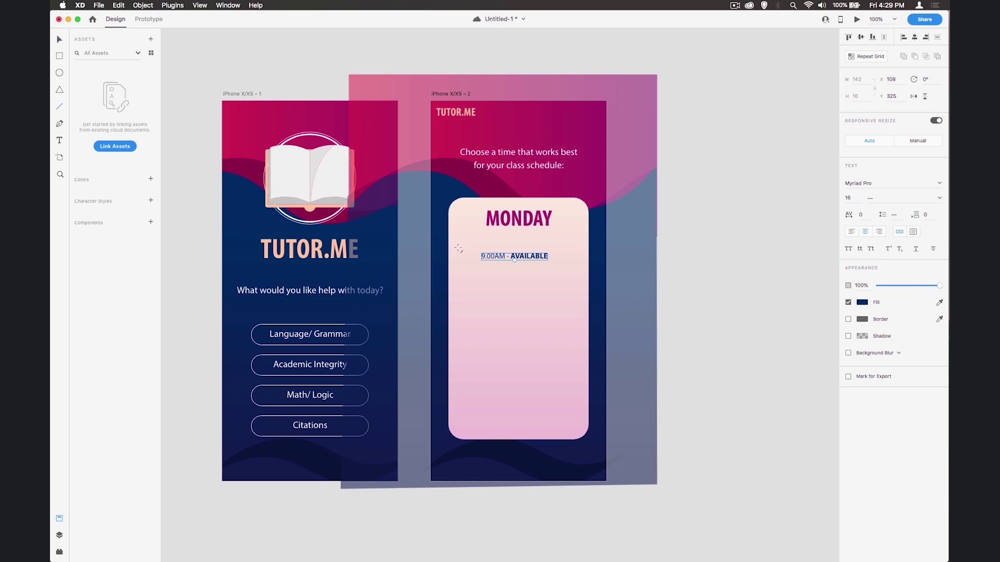
pyautogui.moveTo(458, 248); pyautogui.dragTo(577, 248)
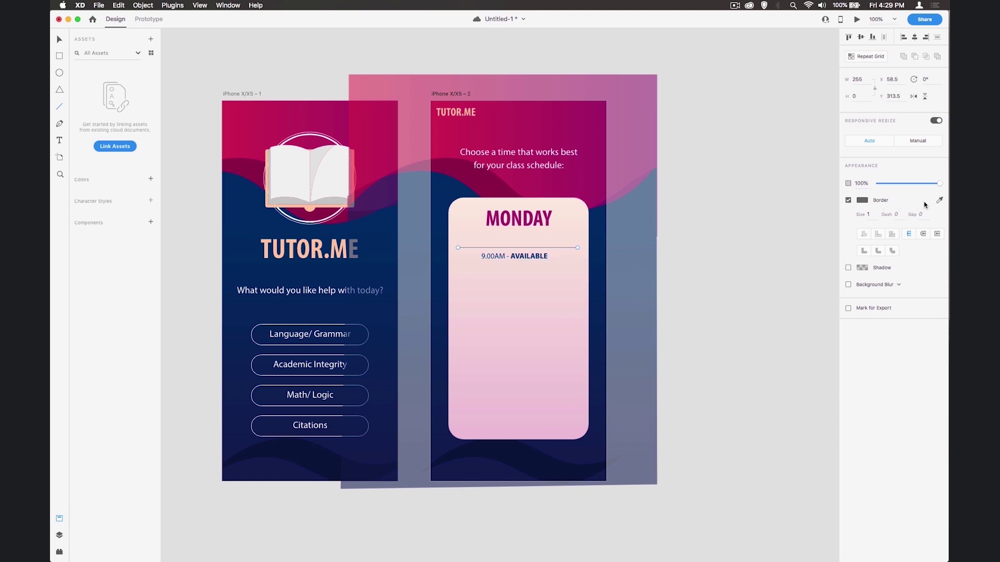
pyautogui.click(939, 201)
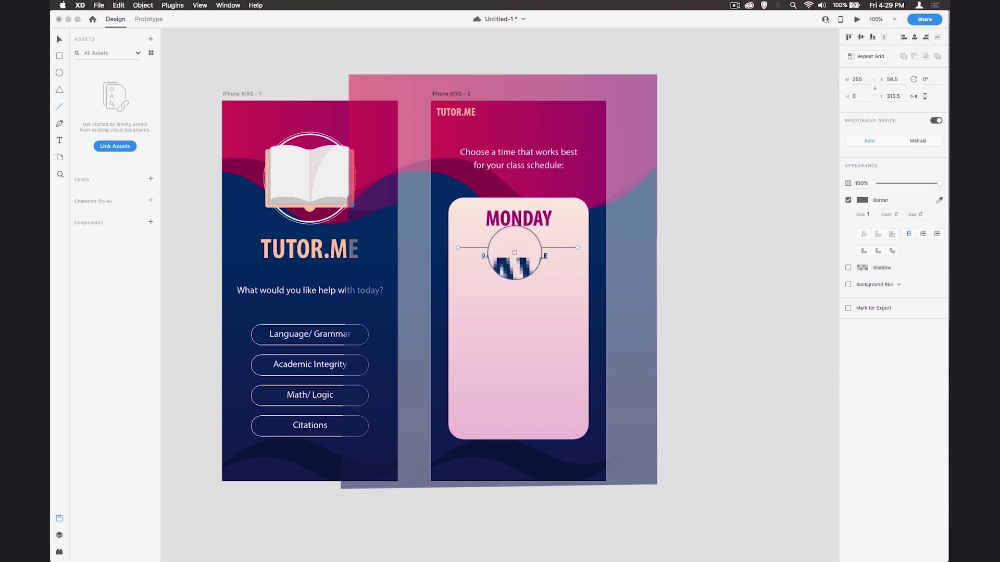
pyautogui.click(512, 256)
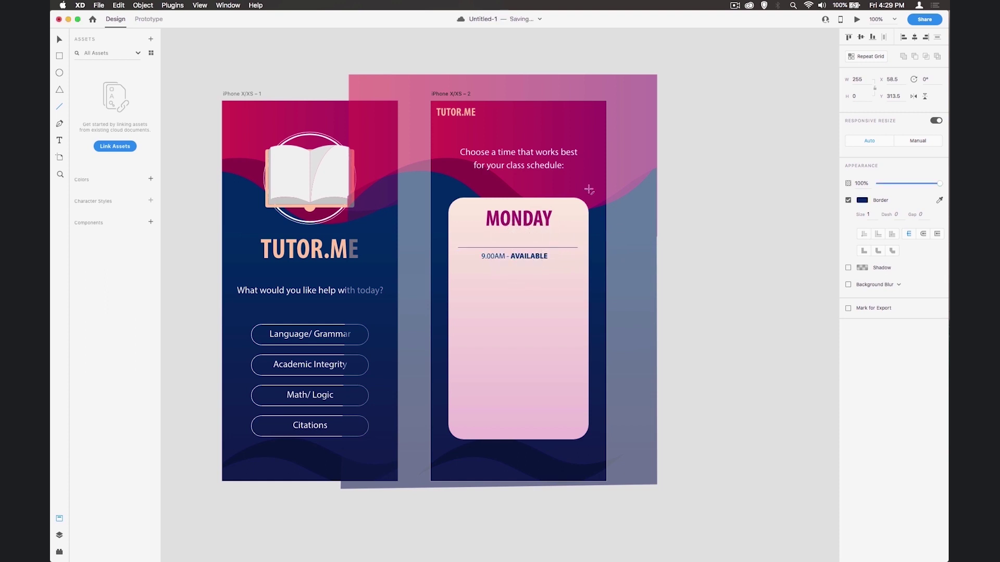
pyautogui.click(699, 293)
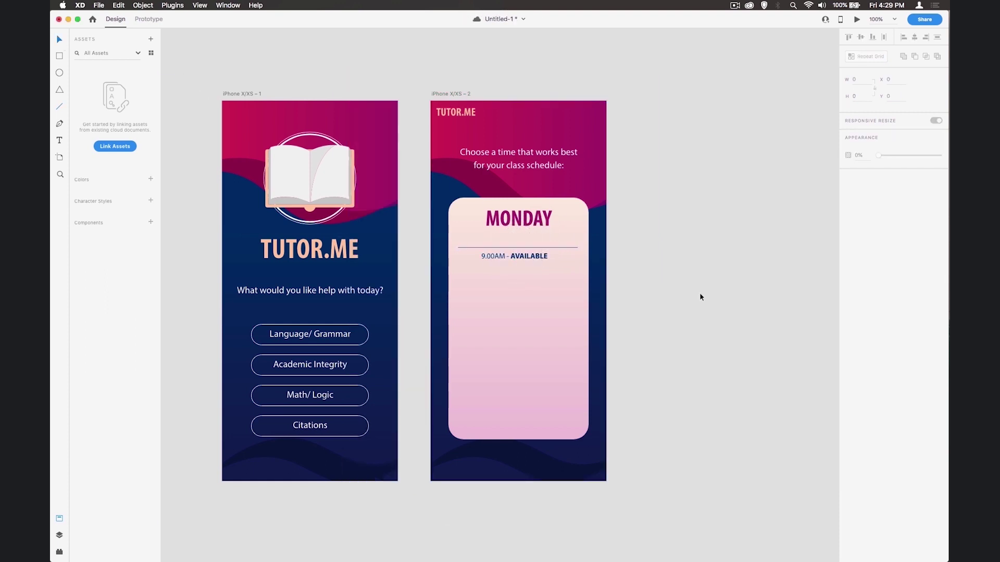
pyautogui.click(536, 259)
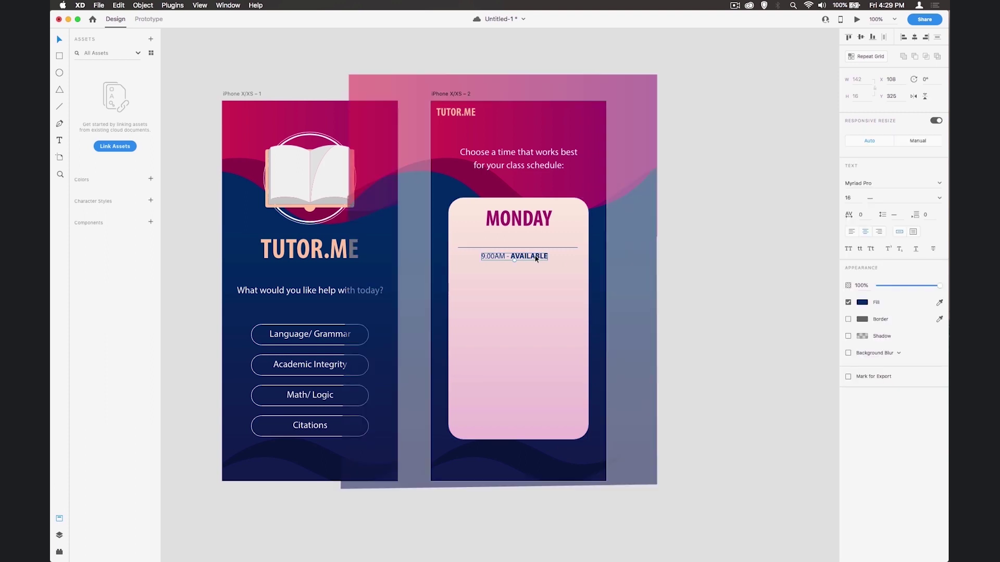
pyautogui.press('Down')
pyautogui.press('Down')
pyautogui.press('Down')
pyautogui.press('Down')
pyautogui.press('Down')
pyautogui.press('Down')
pyautogui.press('Down')
pyautogui.press('Down')
pyautogui.press('Down')
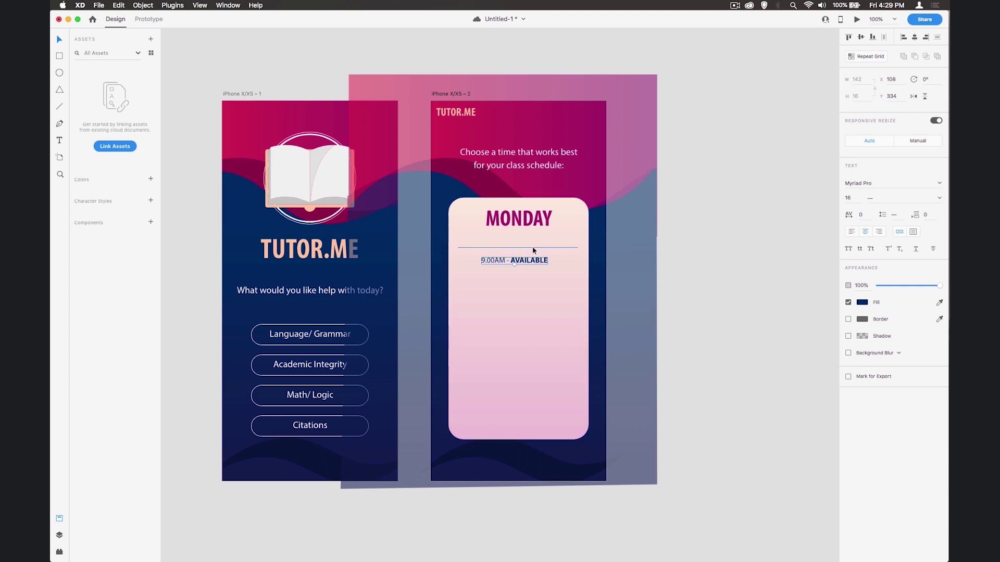
# Turn the divider and time-slot text into a Repeat Grid extended to seven rows down the card
pyautogui.keyDown('shift'); pyautogui.click(533, 248); pyautogui.keyUp('shift')
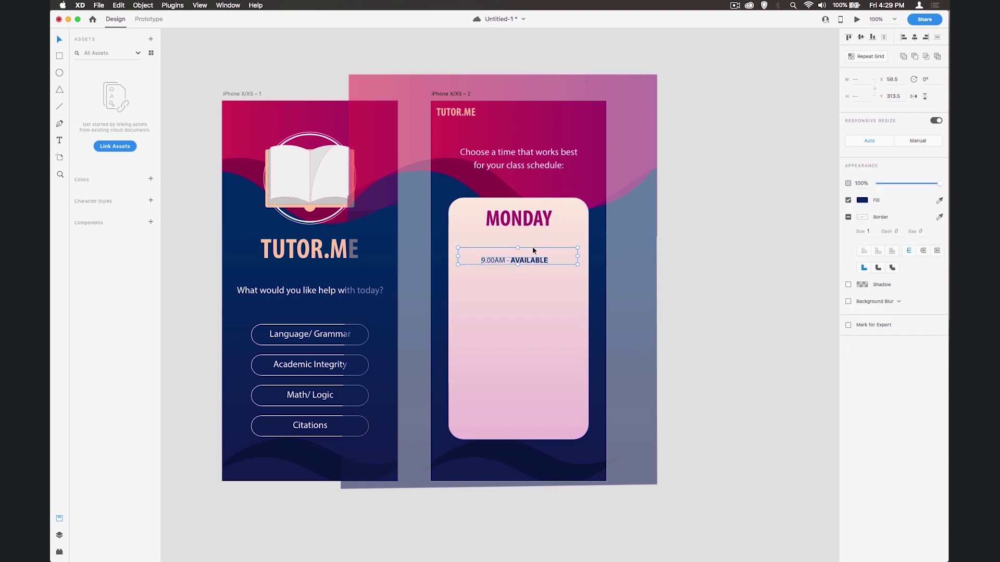
pyautogui.click(865, 57)
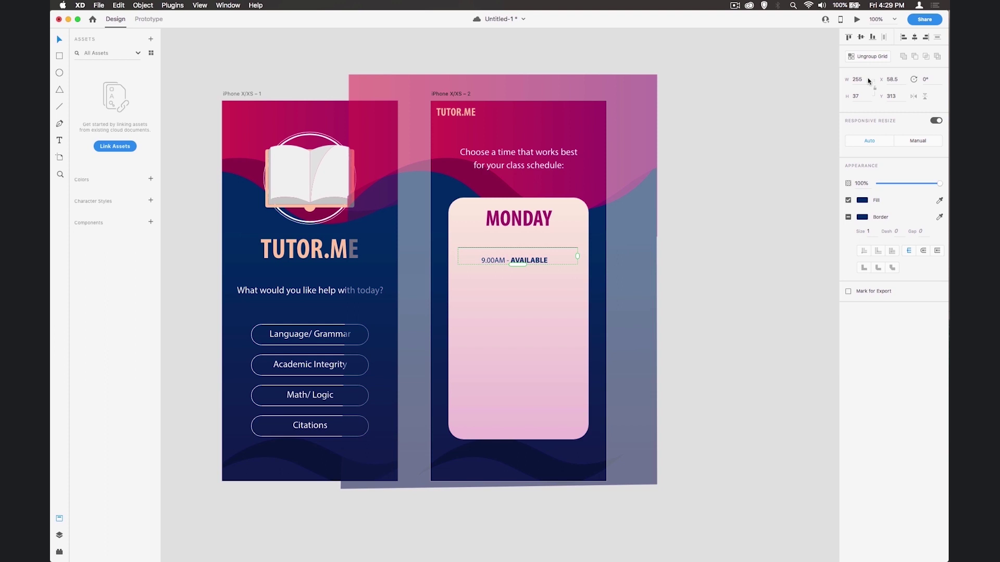
pyautogui.moveTo(513, 265); pyautogui.dragTo(517, 436)
pyautogui.press('Up')
pyautogui.press('Up')
pyautogui.press('Up')
pyautogui.press('Up')
pyautogui.press('Up')
pyautogui.press('Up')
pyautogui.press('Up')
pyautogui.press('Up')
pyautogui.press('Up')
pyautogui.press('Up')
pyautogui.press('Up')
pyautogui.press('Up')
pyautogui.press('Up')
pyautogui.press('Up')
pyautogui.press('Up')
pyautogui.press('Up')
pyautogui.press('Up')
pyautogui.press('Up')
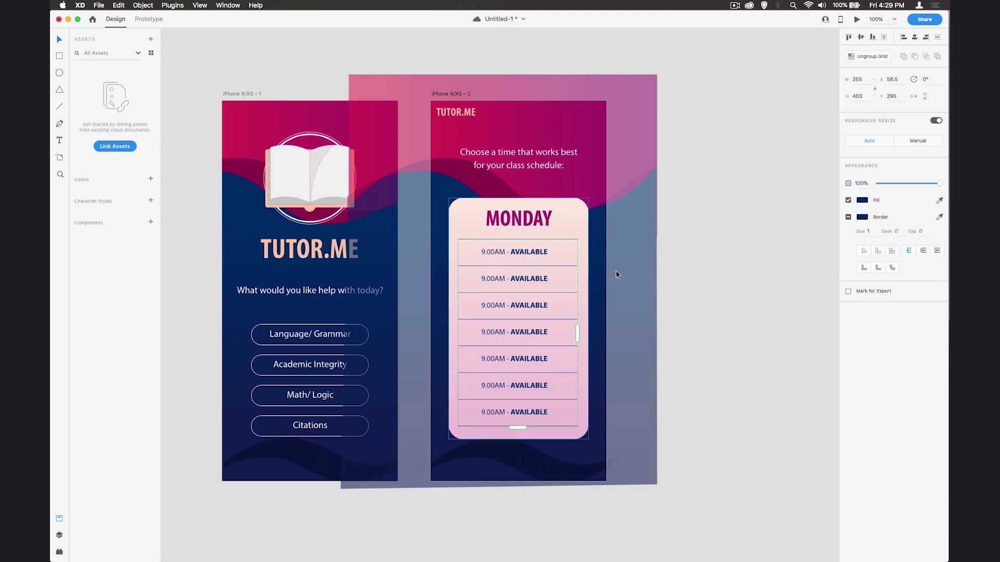
pyautogui.click(692, 258)
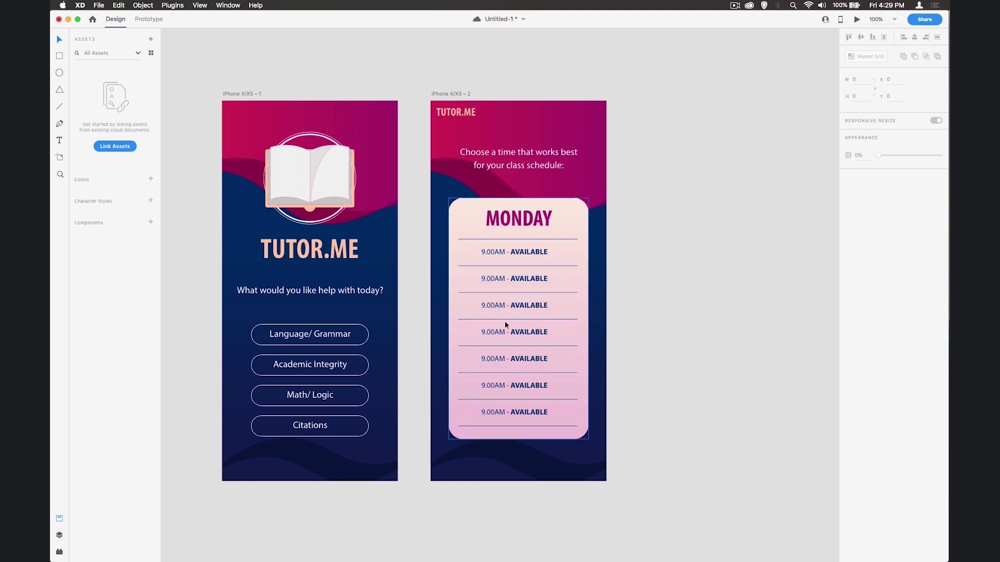
pyautogui.doubleClick(491, 281)
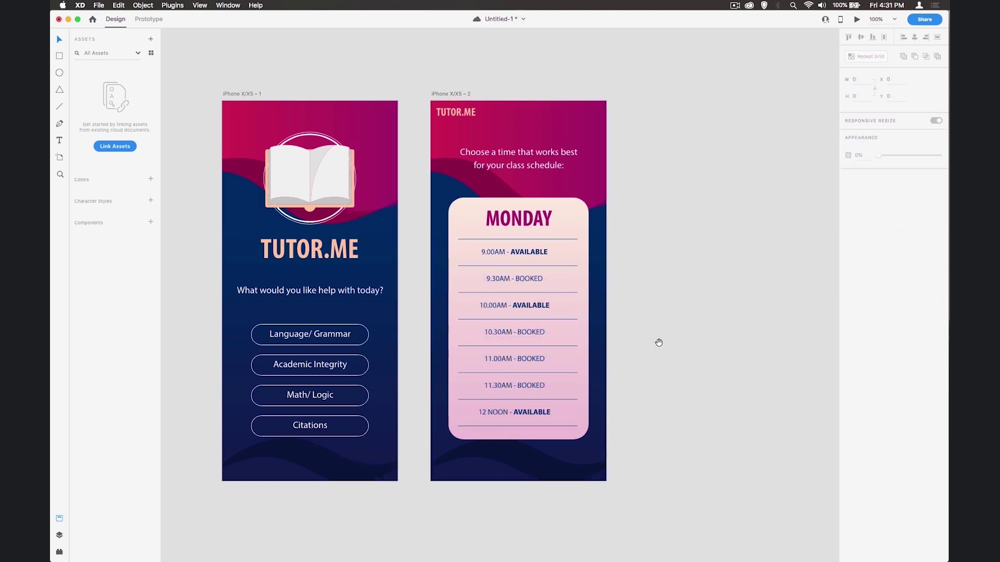
# Copy and paste the home screen artboard to create a third screen
pyautogui.hscroll(3, 658, 340)
pyautogui.scroll(-1, 658, 341)
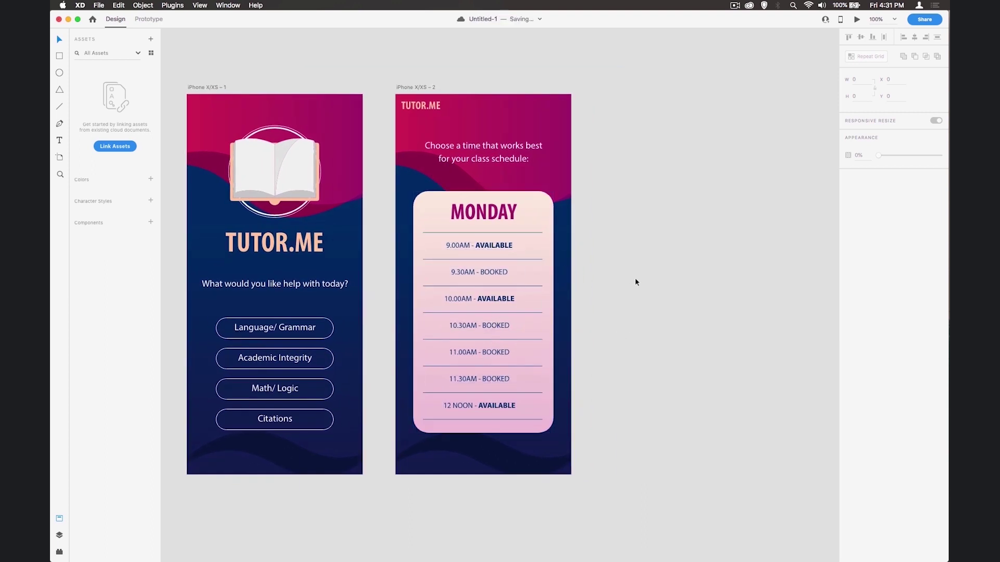
pyautogui.moveTo(636, 281); pyautogui.dragTo(614, 283)
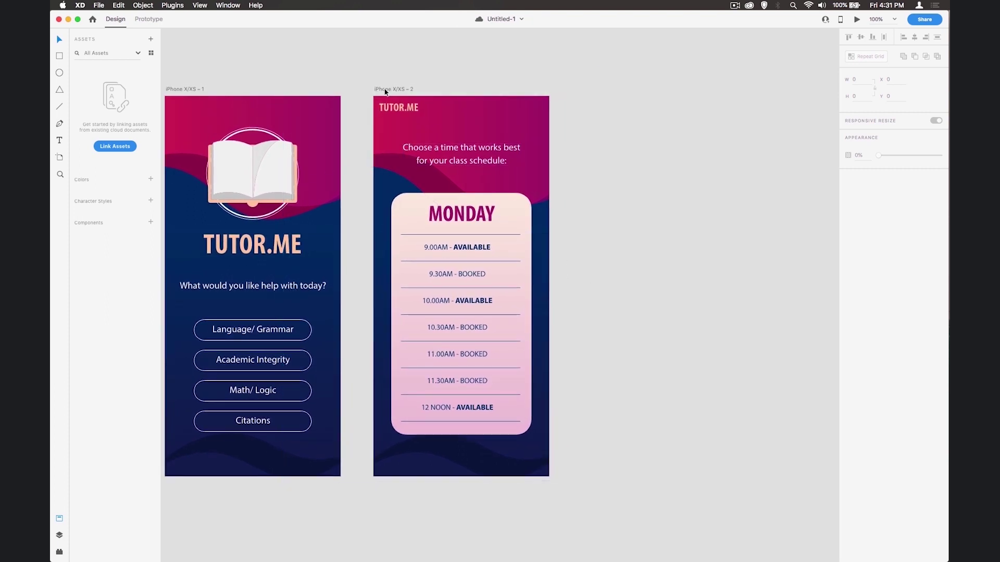
pyautogui.click(186, 90)
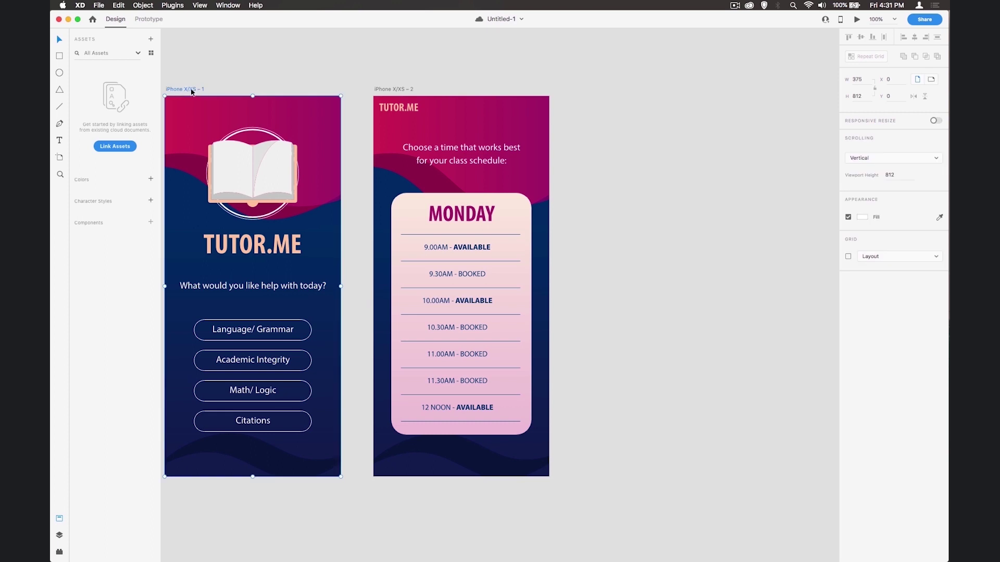
pyautogui.press('super+c')
pyautogui.press('super+v')
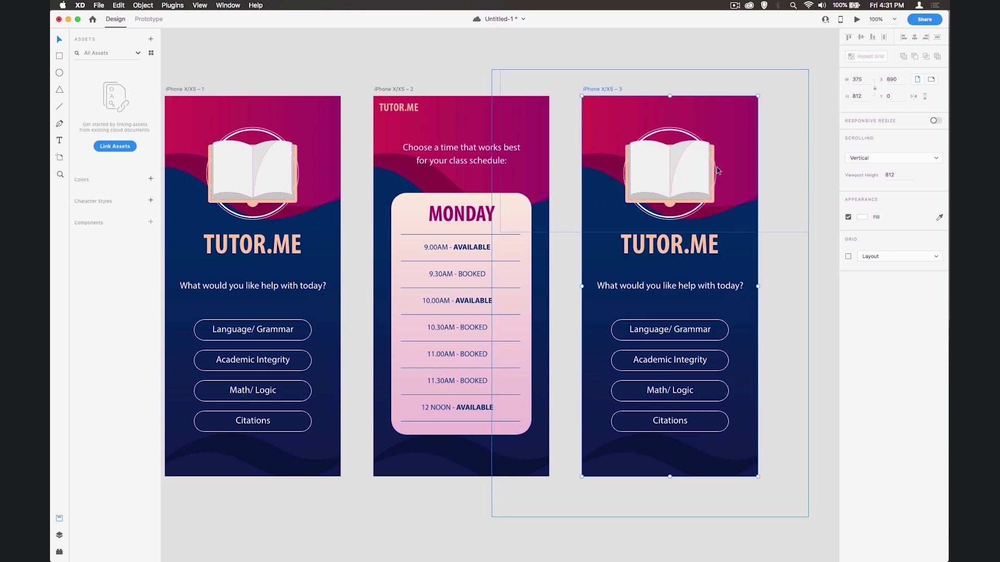
# Retype the third screen's heading as CONGRATULATIONS and set it to font size 36
pyautogui.click(672, 251)
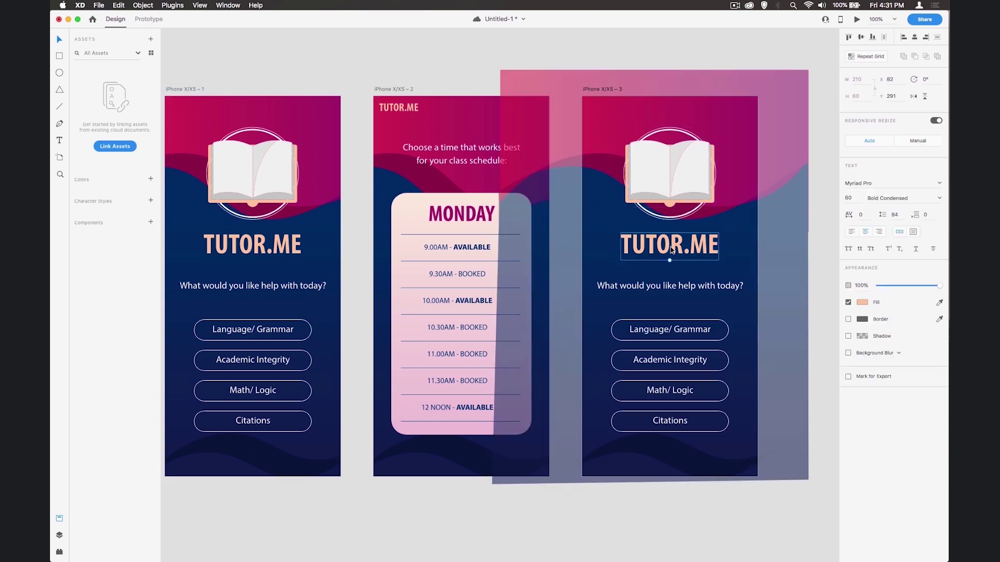
pyautogui.doubleClick(671, 248)
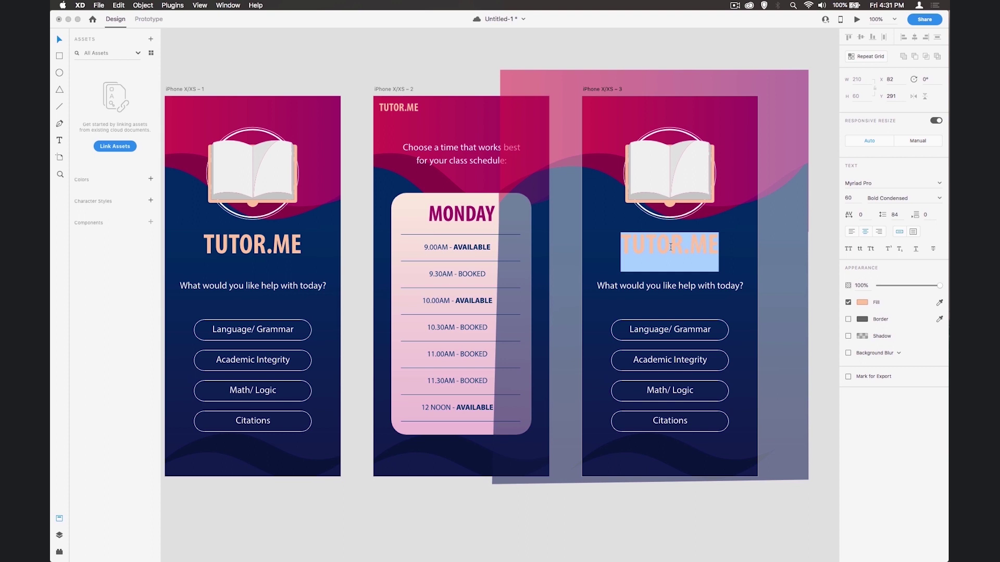
pyautogui.write('CONG')
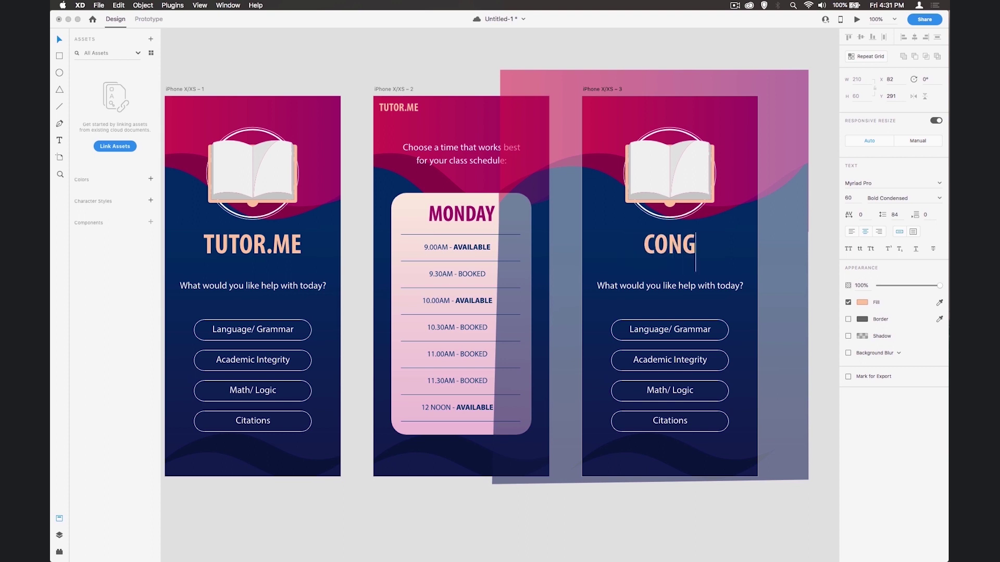
pyautogui.write('RATULATIONS')
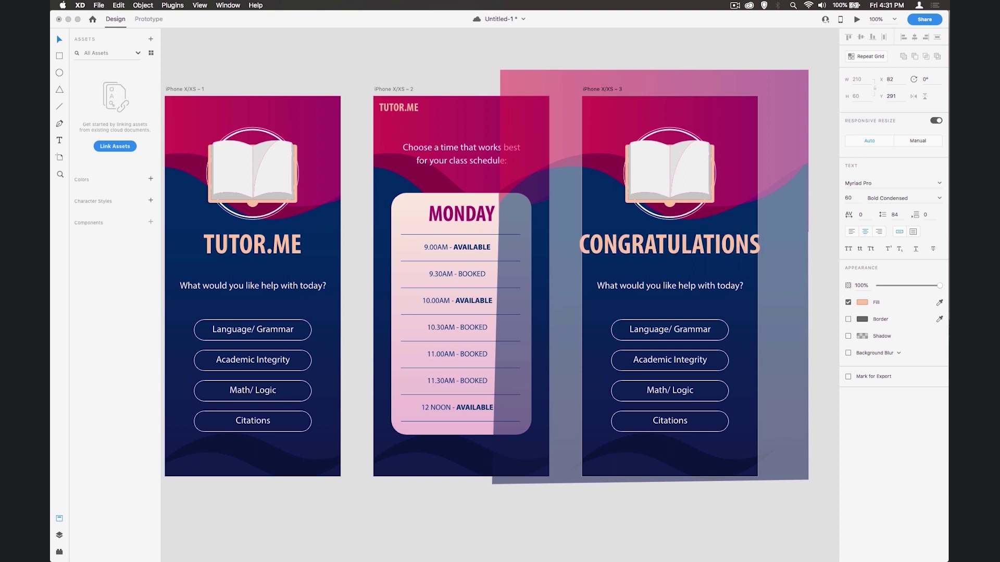
pyautogui.press('super+a')
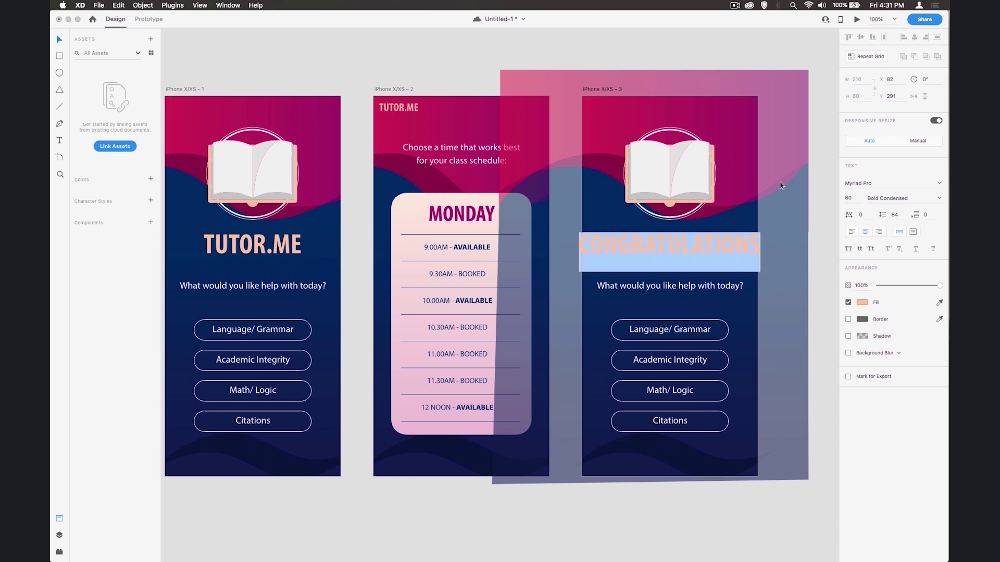
pyautogui.click(848, 198)
pyautogui.write('48')
pyautogui.press('Return')
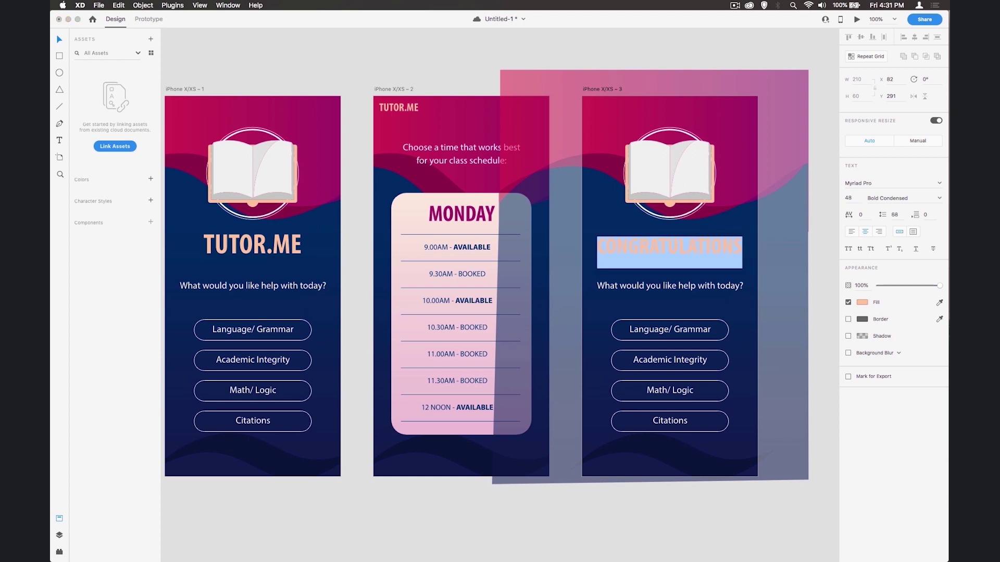
pyautogui.click(848, 196)
pyautogui.write('36')
pyautogui.press('Return')
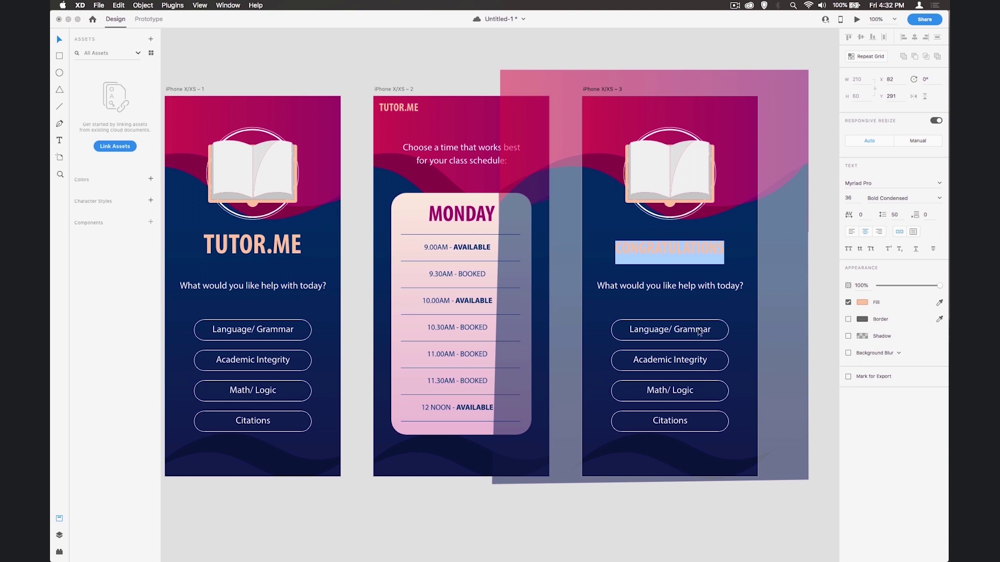
# Delete the four buttons and rewrite the question as 'ON YOUR BOOKING. A notification will be sent 15 minutes beforehand'
pyautogui.click(688, 335)
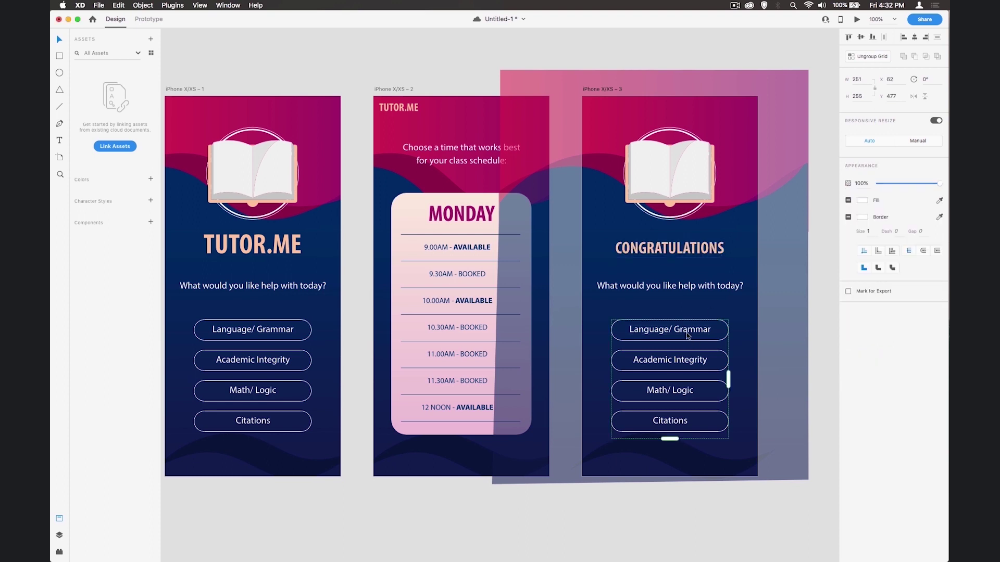
pyautogui.press('Delete')
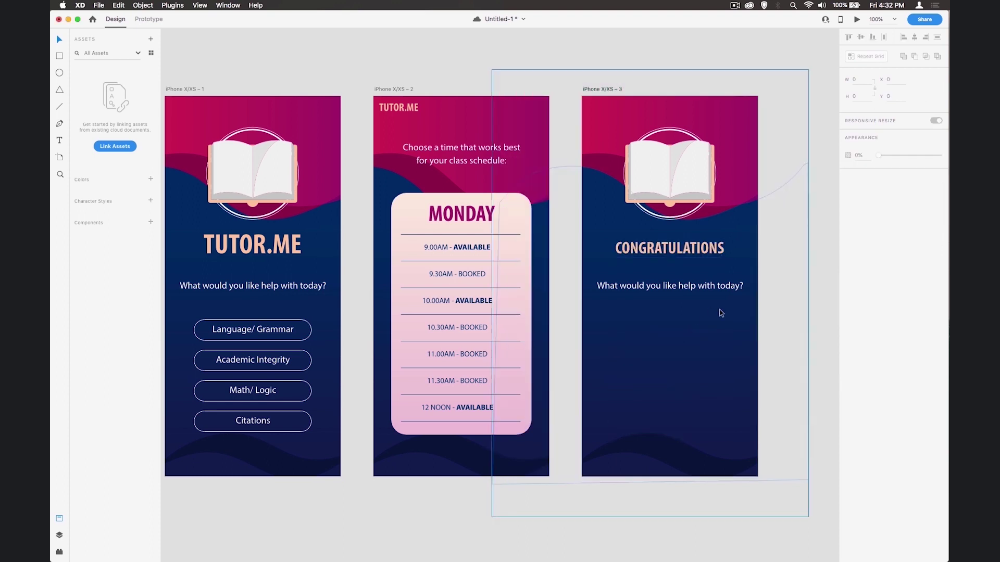
pyautogui.click(692, 291)
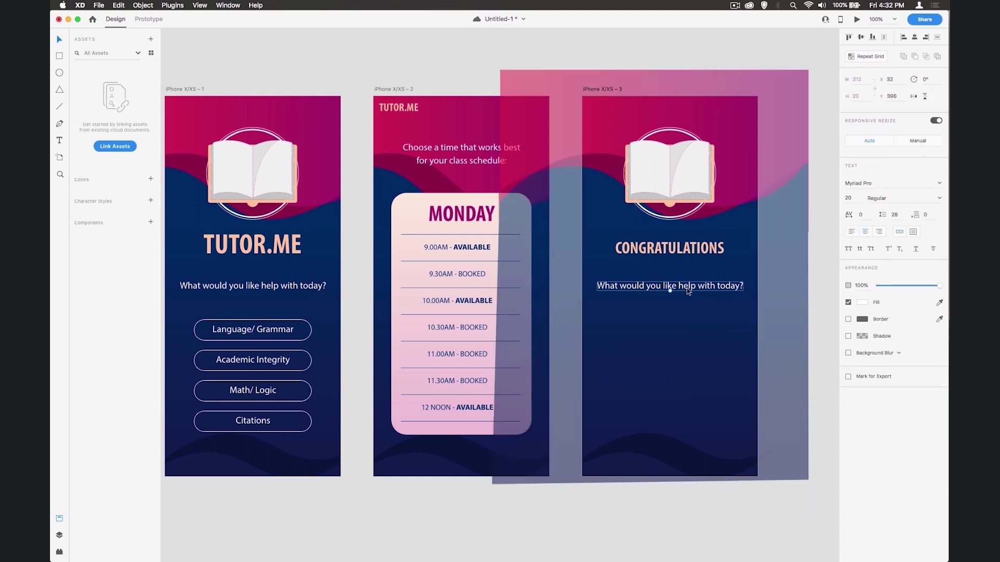
pyautogui.doubleClick(686, 287)
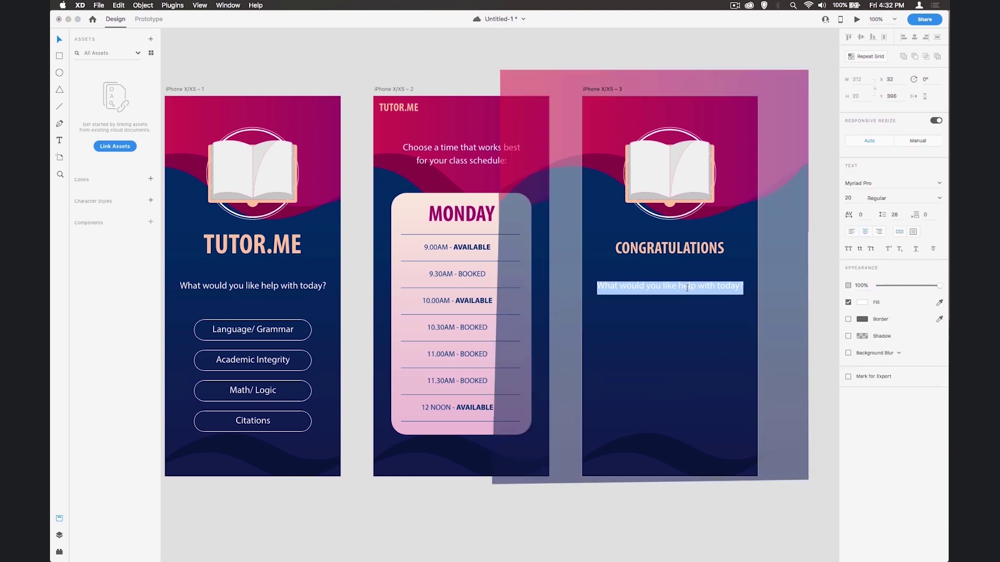
pyautogui.write('ON YOUR BOOKING.')
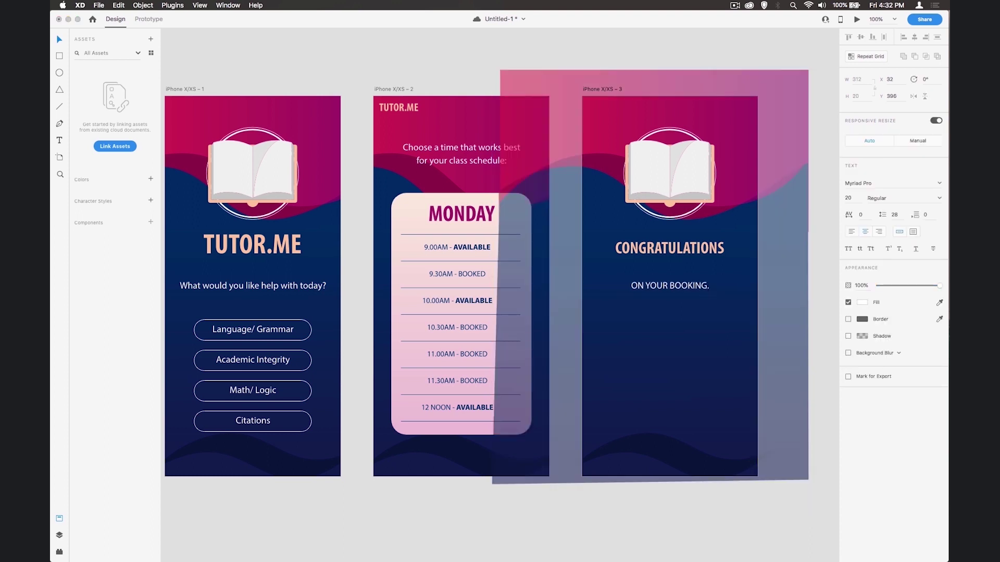
pyautogui.press('Return')
pyautogui.write('A notification will be sent')
pyautogui.press('Return')
pyautogui.write('15 minutes beforehand')
pyautogui.press('Return')
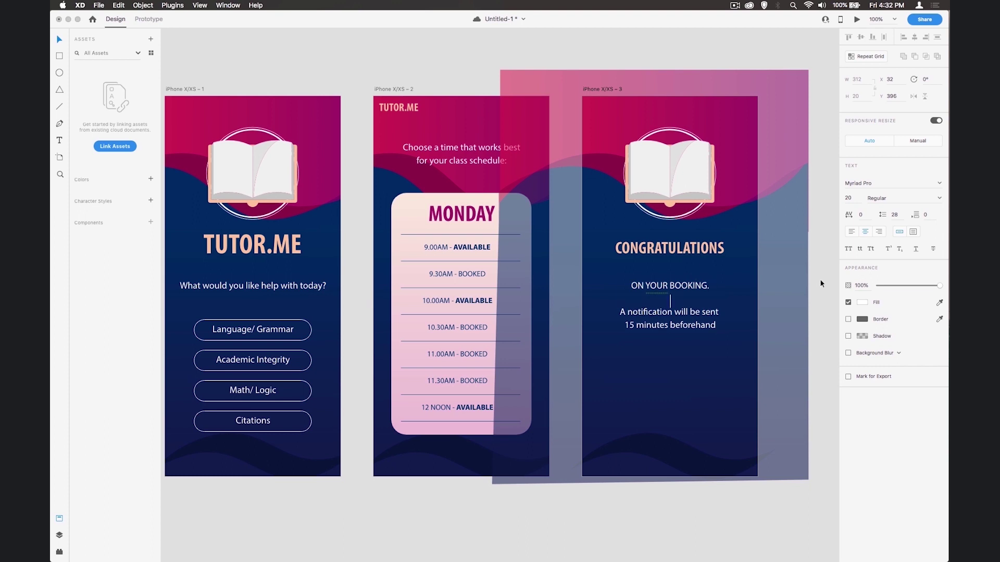
pyautogui.press('Escape')
# Move the message under CONGRATULATIONS, lower the heading block, and shift the book down
pyautogui.moveTo(679, 287); pyautogui.dragTo(679, 268)
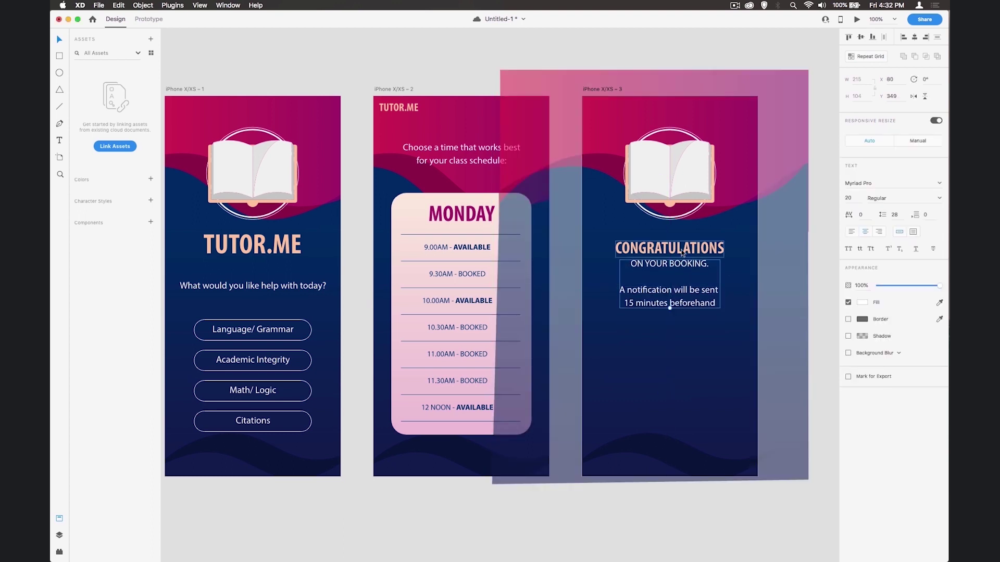
pyautogui.moveTo(682, 254); pyautogui.dragTo(682, 328)
pyautogui.moveTo(682, 147); pyautogui.dragTo(684, 195)
pyautogui.click(829, 195)
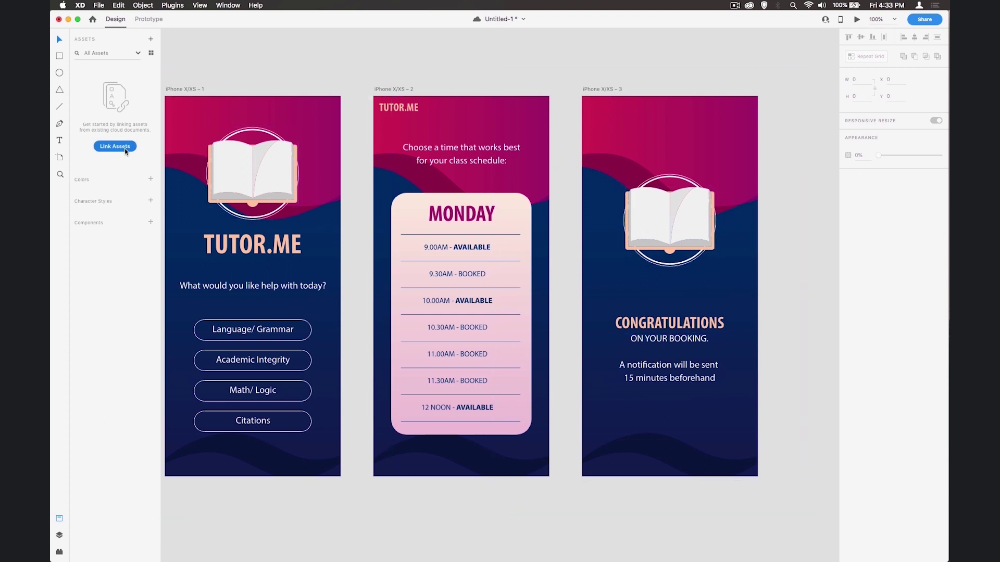
# Draw a three-point tick shape over the book with the Pen tool
pyautogui.press('super+s')
pyautogui.click(649, 209)
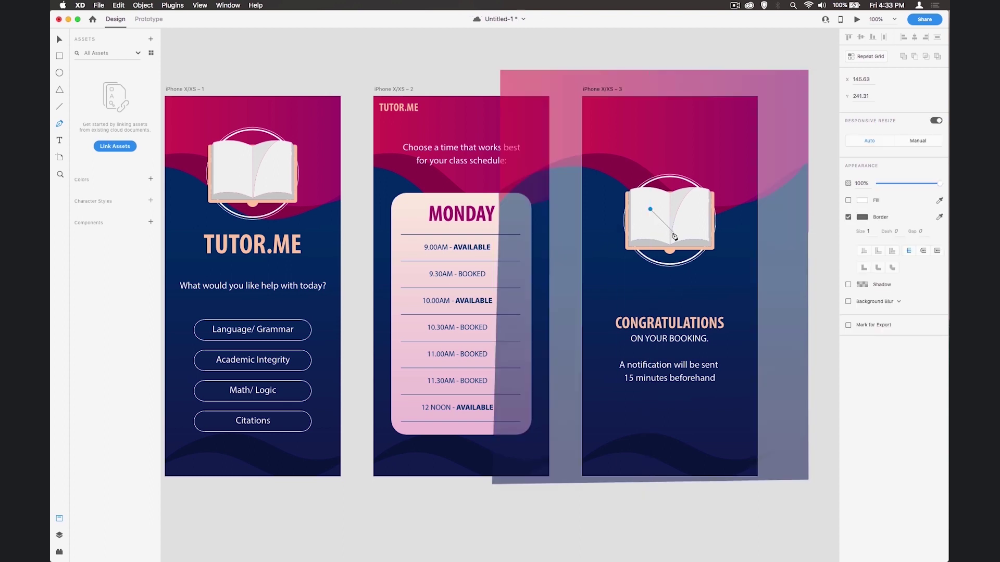
pyautogui.click(669, 229)
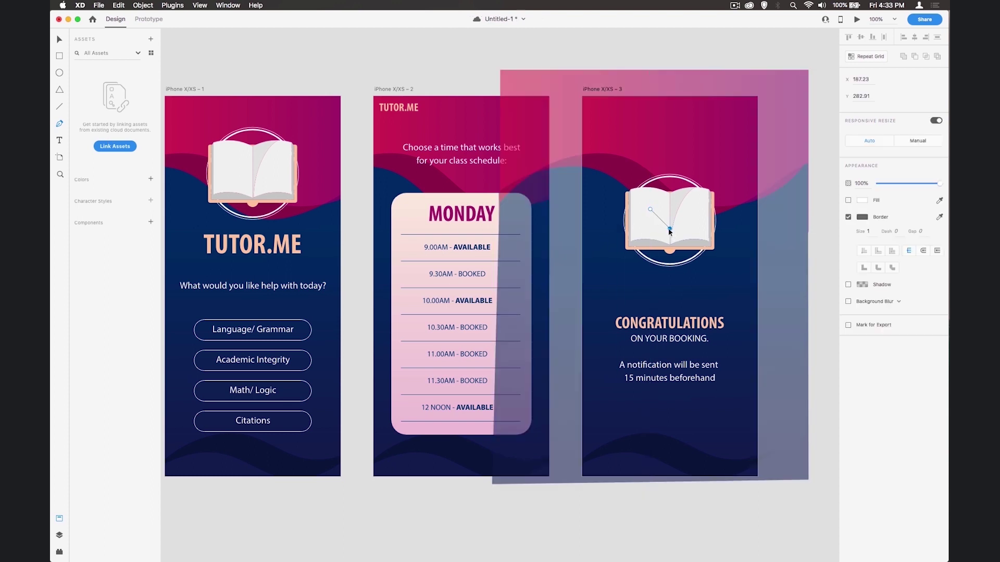
pyautogui.click(723, 175)
pyautogui.click(60, 39)
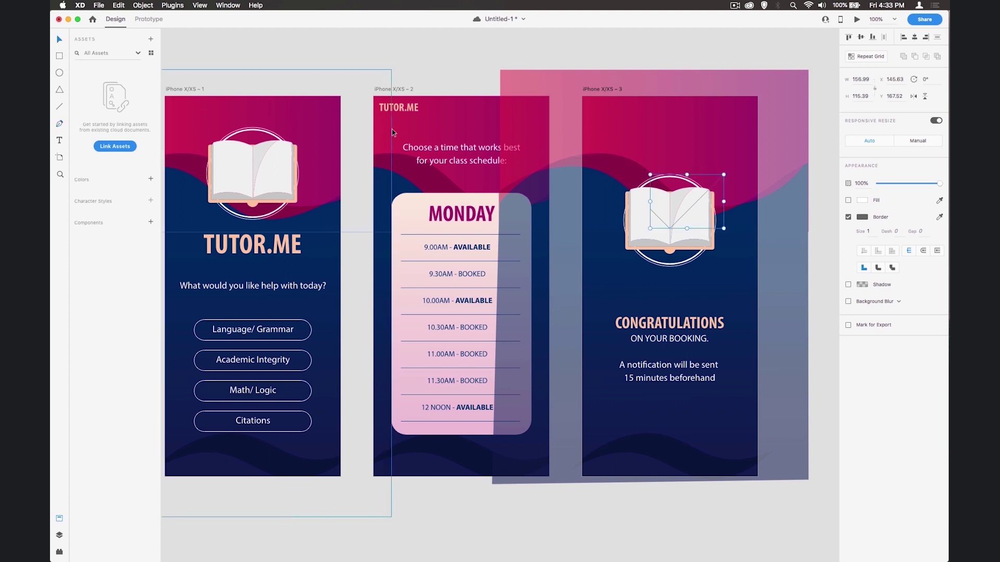
# Give the tick a 20 px border with round caps and joins, coloured #60D0BA
pyautogui.click(868, 231)
pyautogui.write('20')
pyautogui.press('Return')
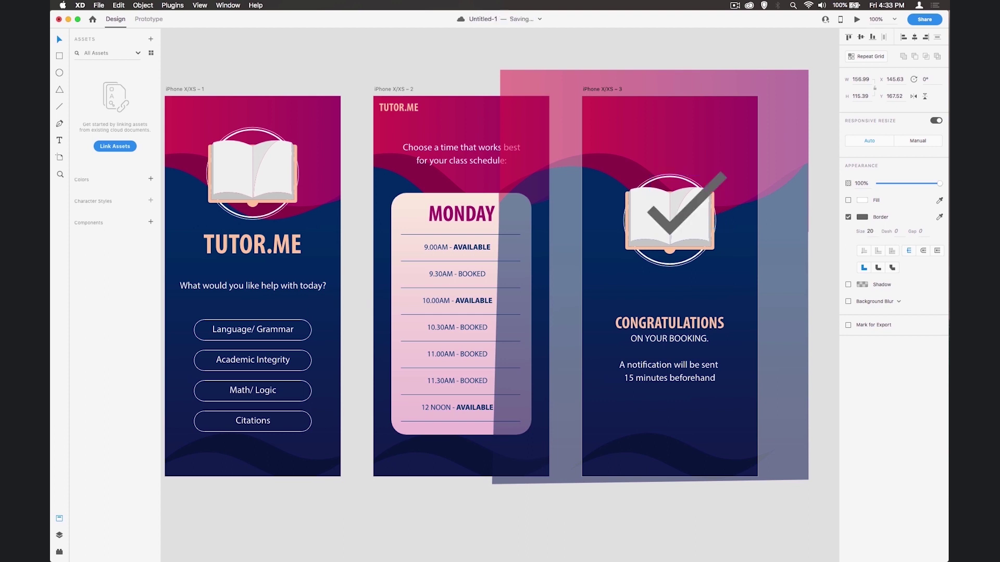
pyautogui.click(922, 250)
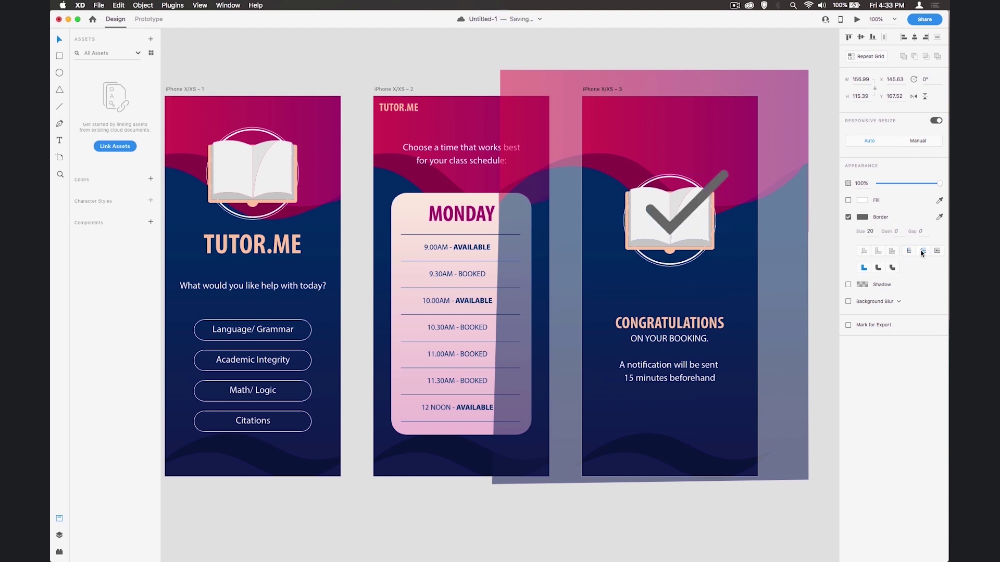
pyautogui.click(878, 267)
pyautogui.click(862, 217)
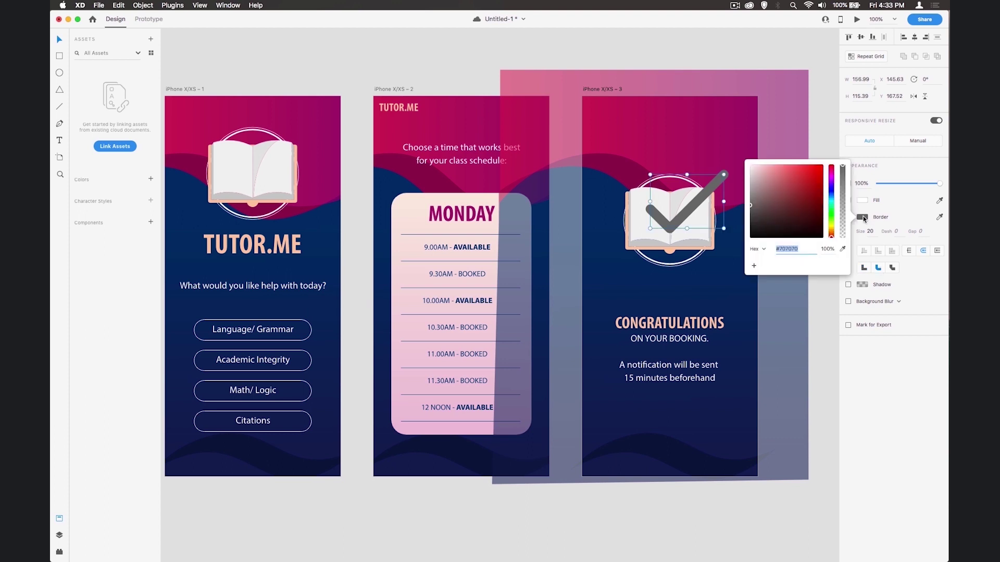
pyautogui.press('Right')
pyautogui.press('BackSpace')
pyautogui.press('BackSpace')
pyautogui.press('BackSpace')
pyautogui.press('BackSpace')
pyautogui.press('BackSpace')
pyautogui.press('BackSpace')
pyautogui.write('60D')
pyautogui.press('Tab')
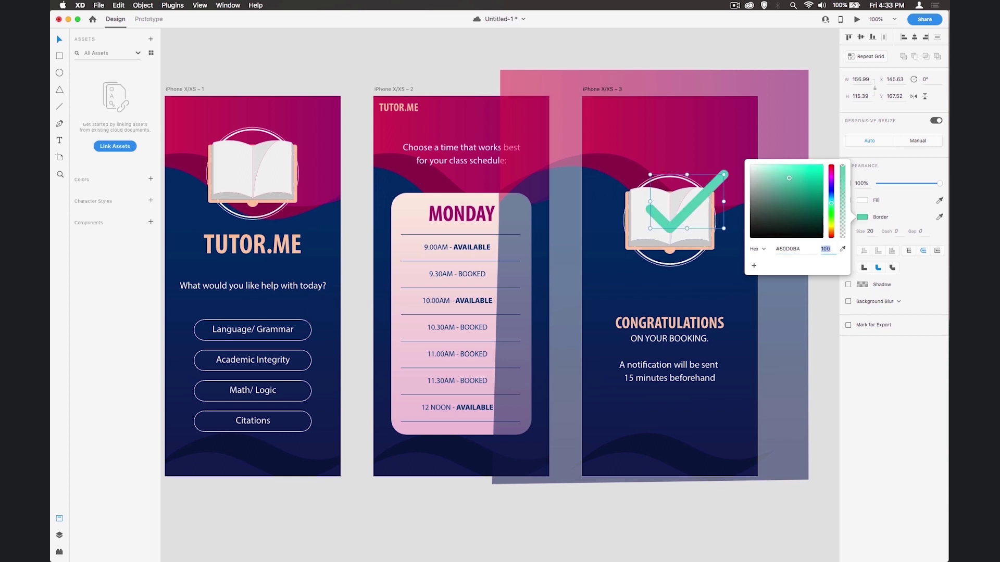
pyautogui.click(831, 143)
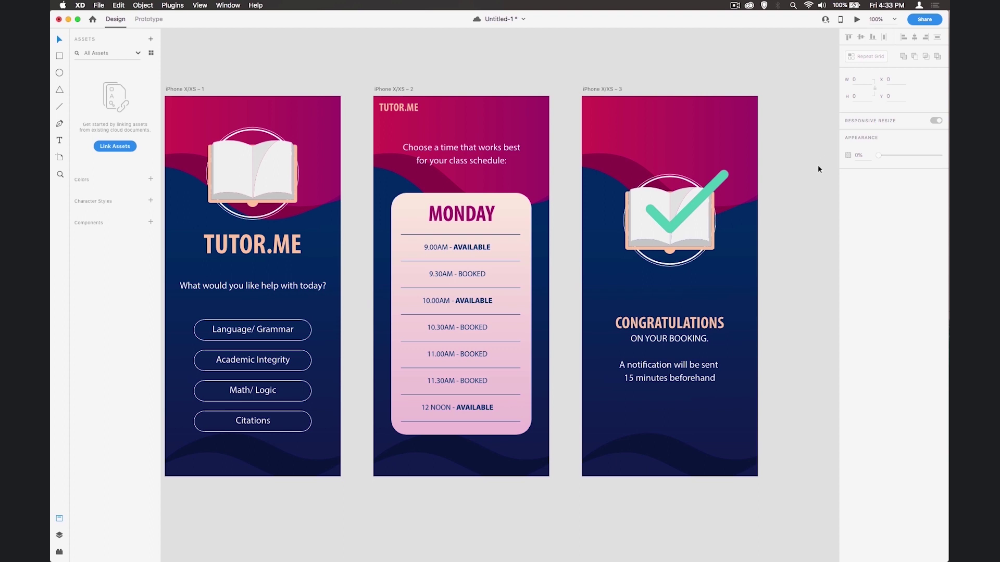
# Save the document to the computer under the name 'Tutor.me App v1'
pyautogui.press('super+s')
pyautogui.click(522, 20)
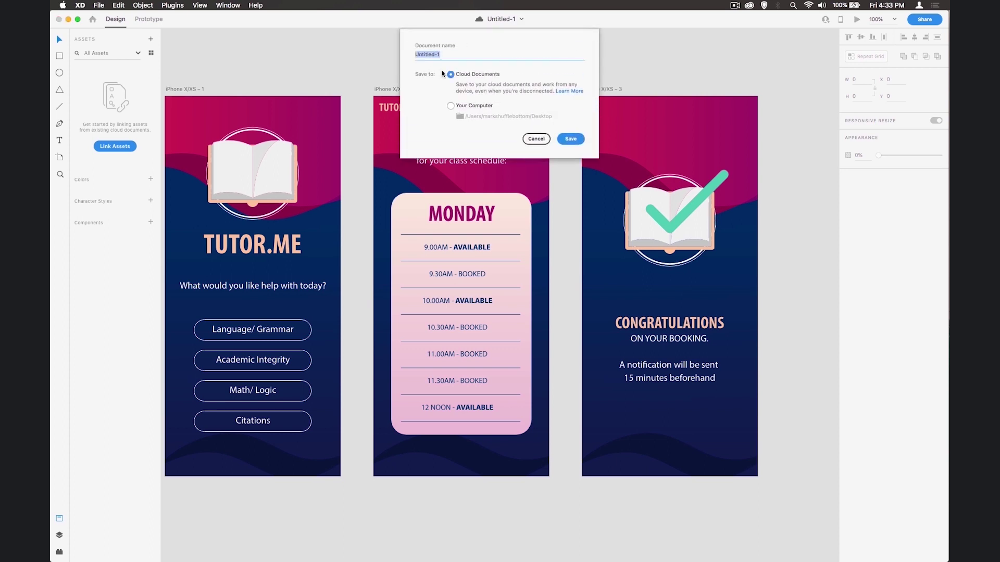
pyautogui.click(450, 106)
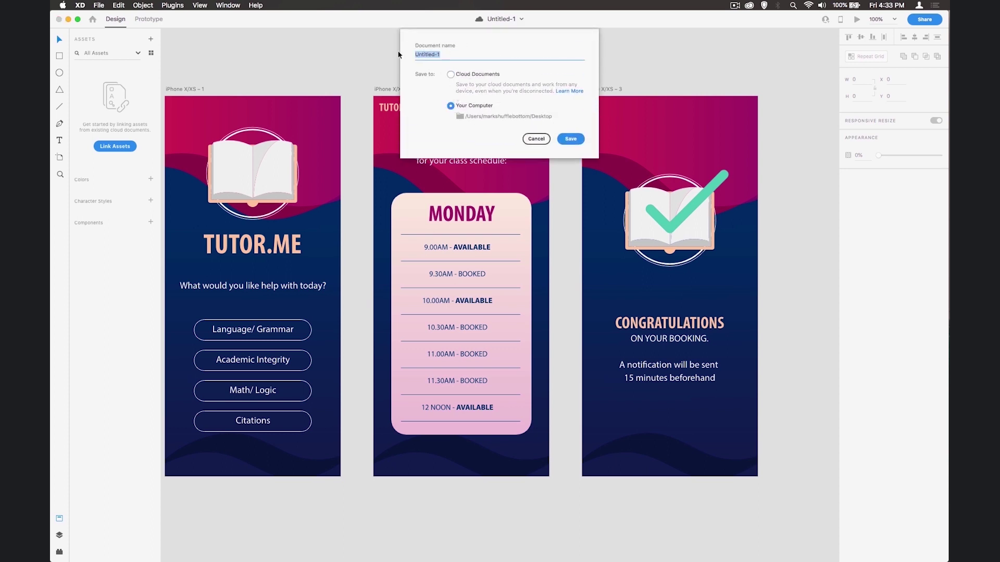
pyautogui.write('Tutor.me App v1')
# Confirm the save so the three-screen design is stored as 'Tutor.me App v1'
pyautogui.press('Return')
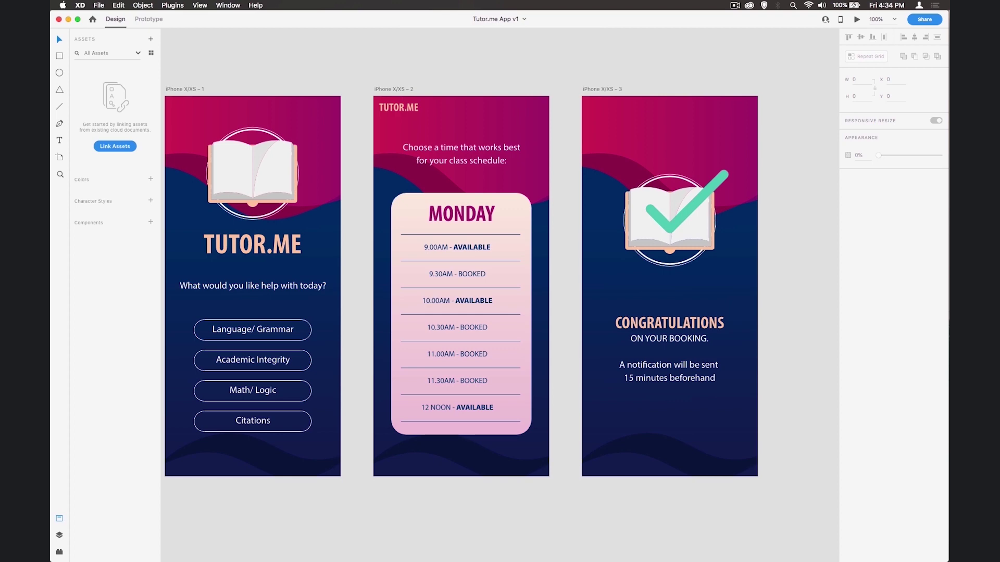